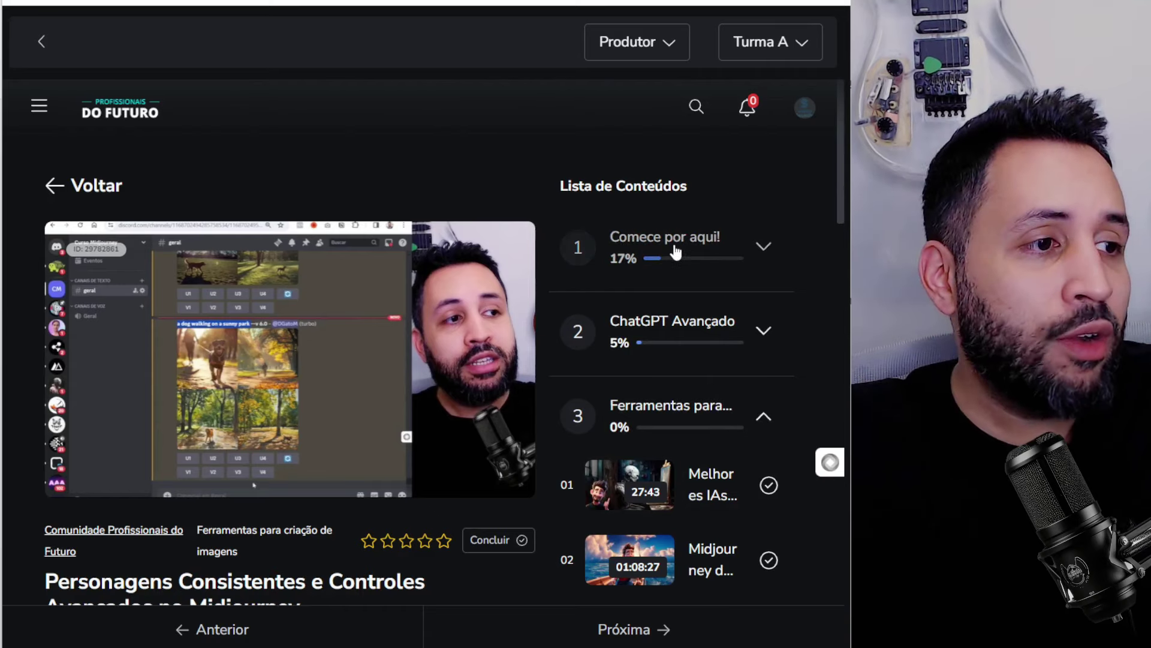
Switch to Discord and review the comic-style character images and their prompts in the Midjourney Bot chat.
mouse_move(511, 260)
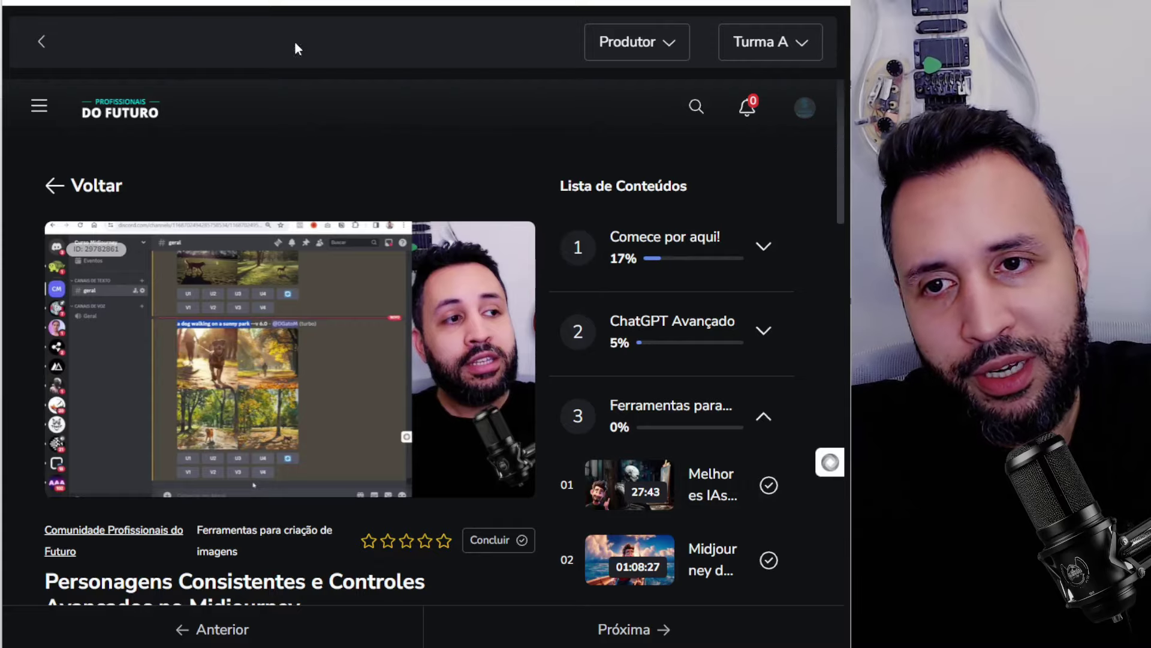
click(293, 1)
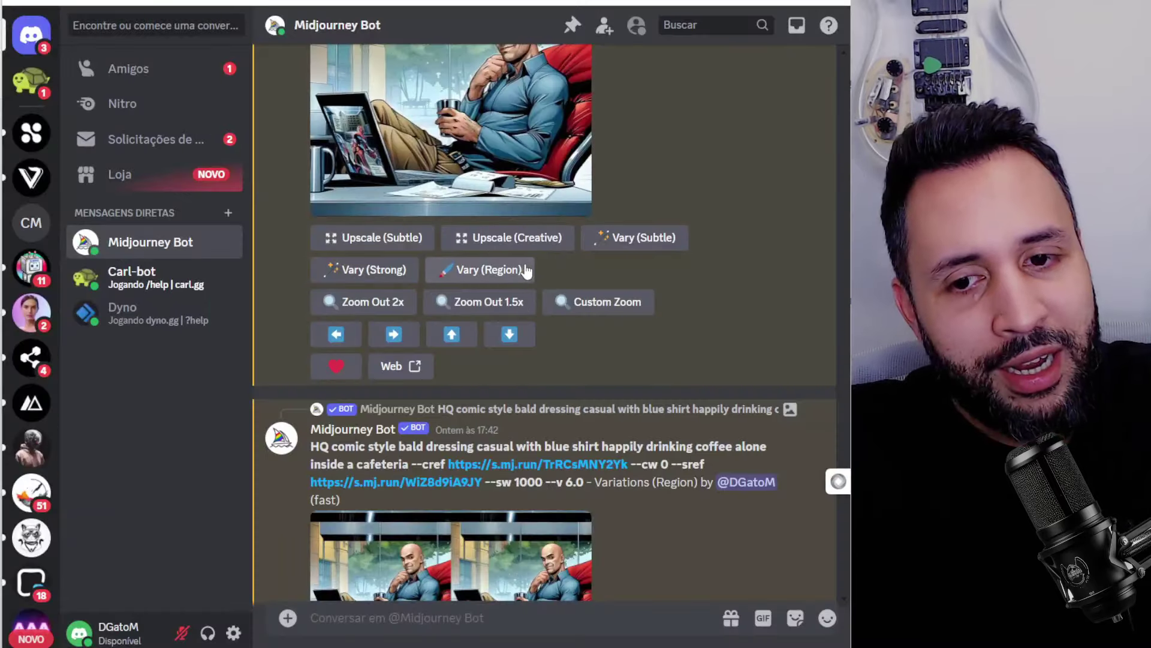
scroll(526, 271, up, 10)
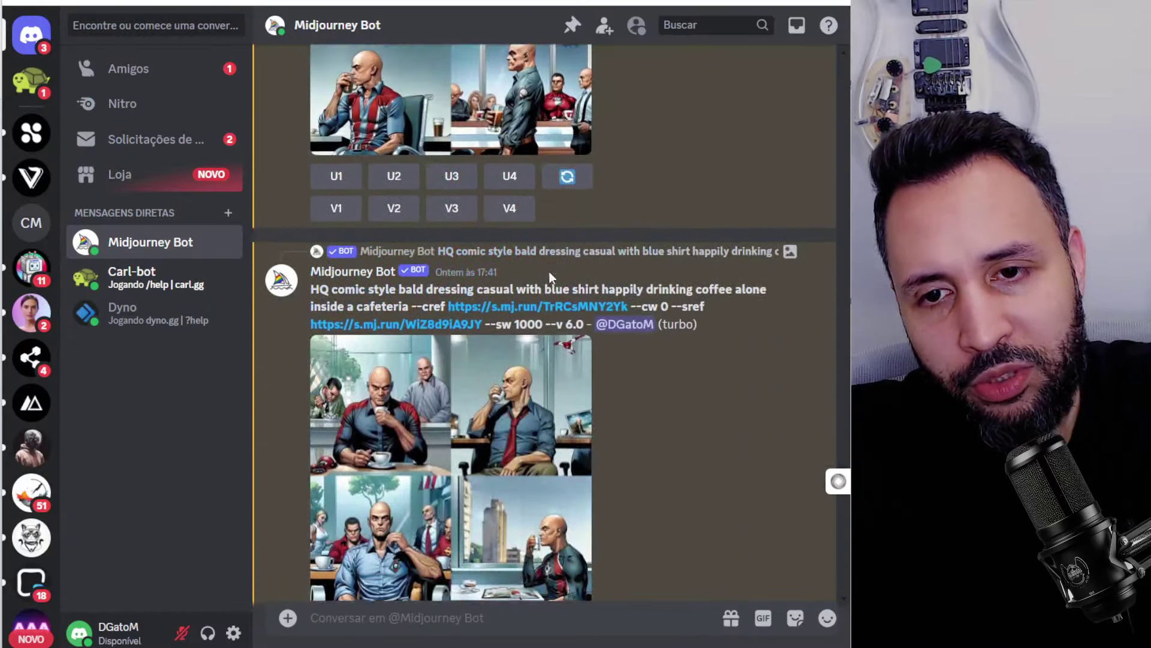
scroll(681, 322, up, 10)
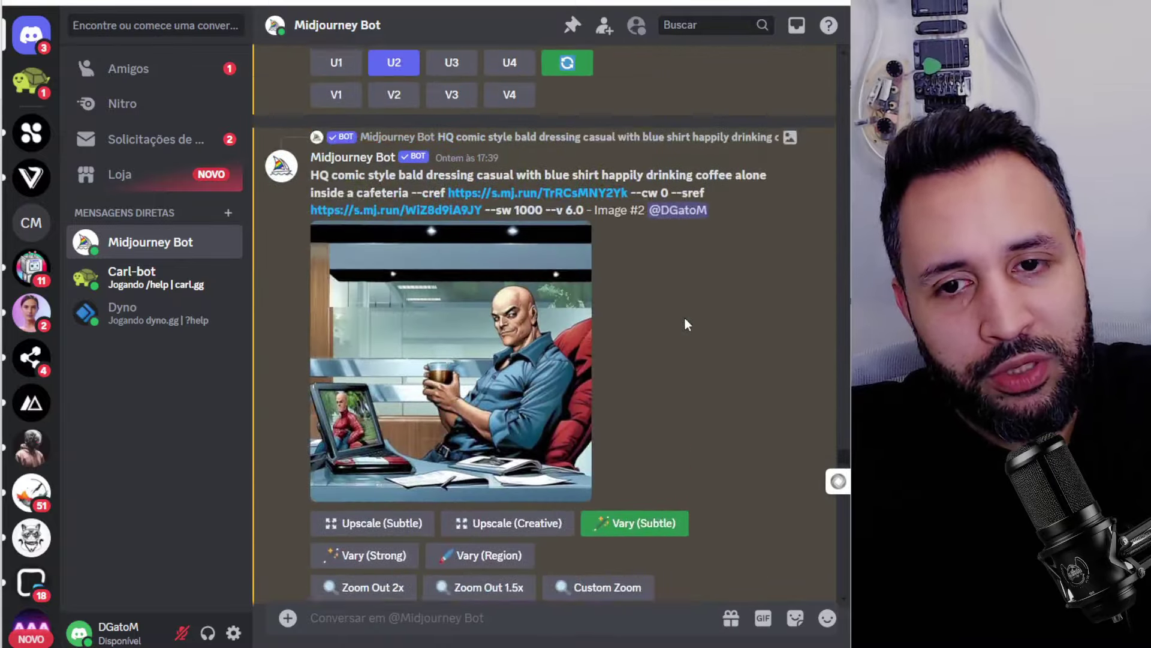
scroll(685, 317, up, 10)
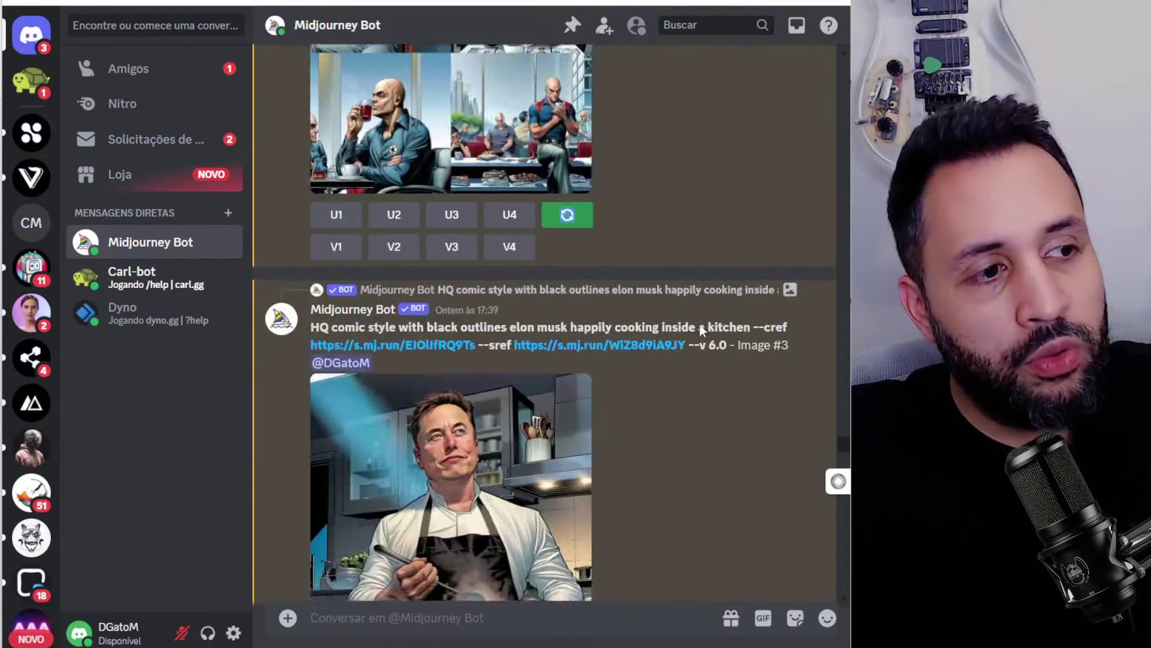
scroll(700, 325, up, 15)
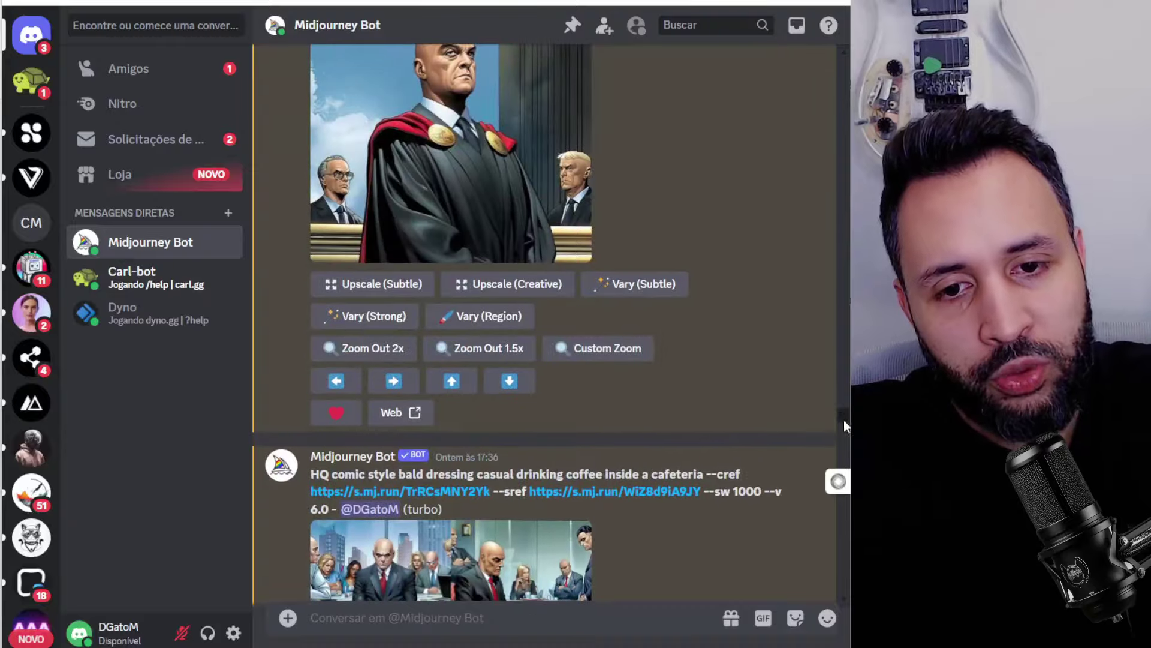
scroll(810, 412, up, 12)
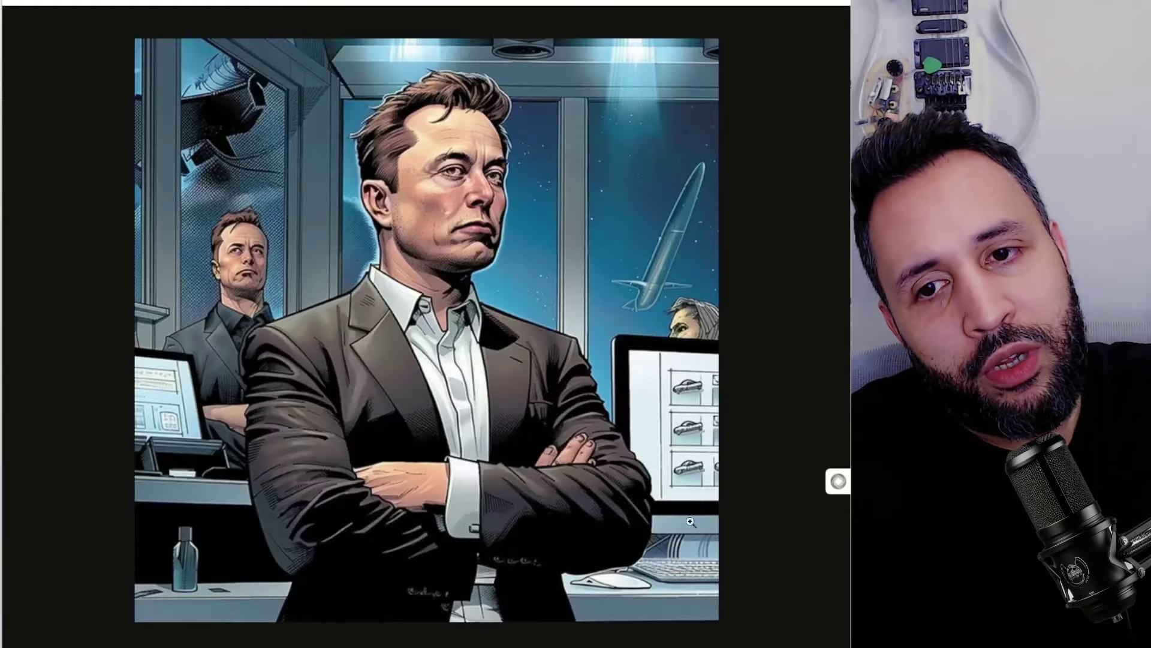
Switch to the cover document in Photoshop and place the comic-style Elon Musk image as an embedded object.
mouse_move(910, 647)
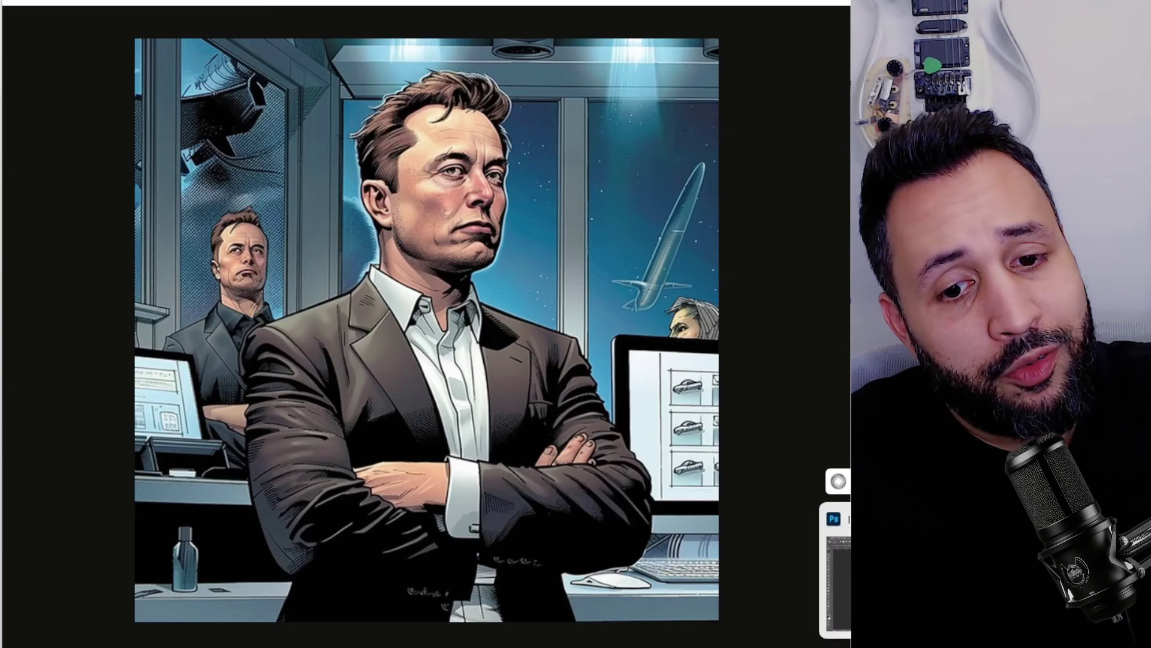
click(910, 647)
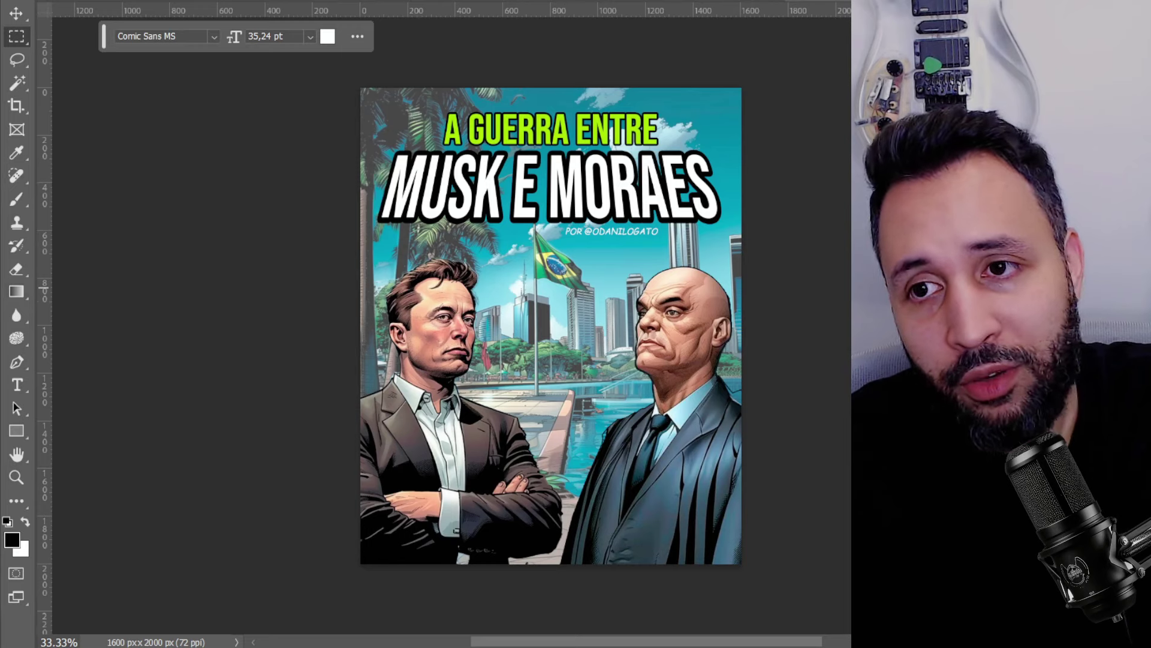
click(43, 0)
click(89, 303)
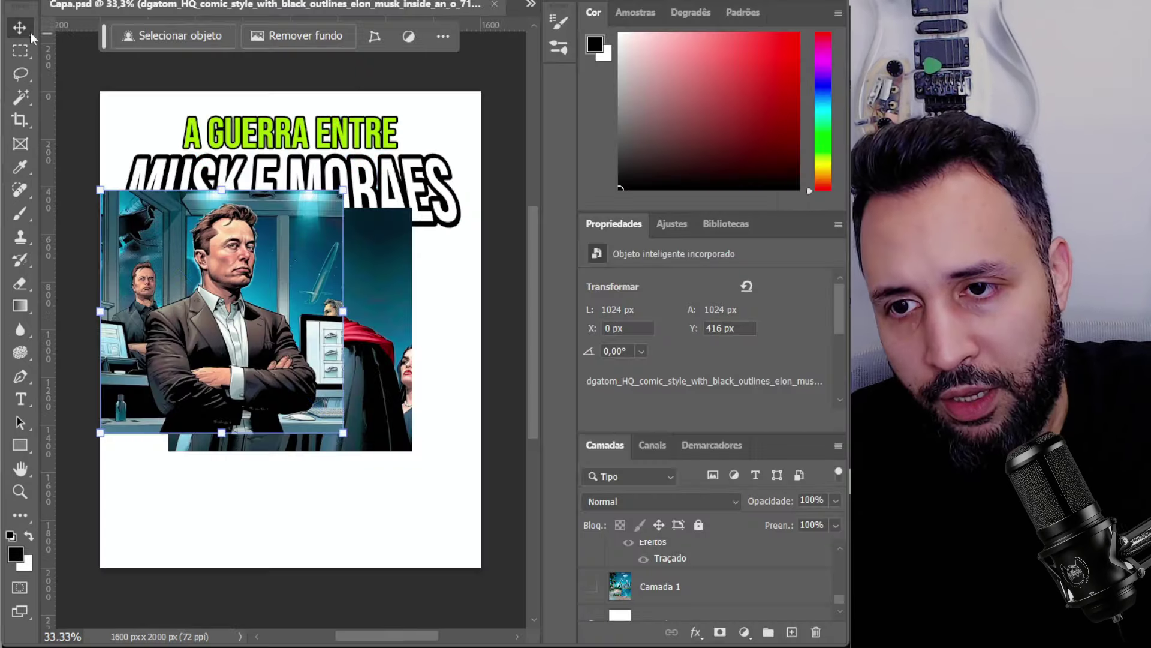
Remove the Musk image's background and move the cutout to X -35 px, Y 910 px on the cover.
drag(343, 344, 282, 419)
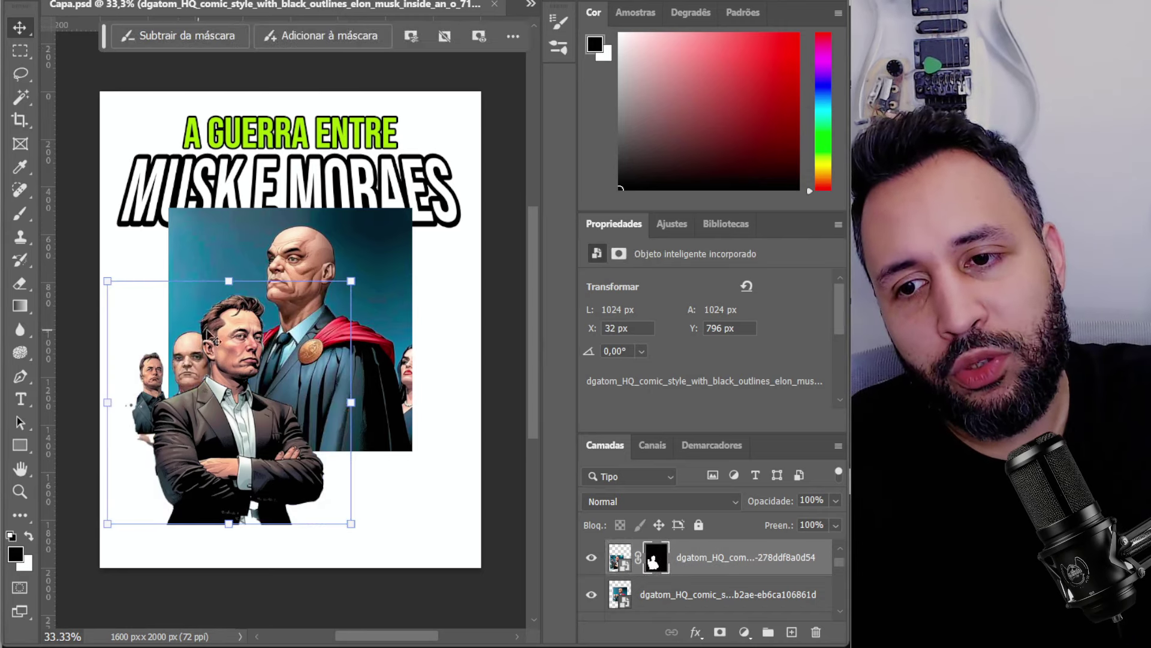
drag(243, 461, 217, 475)
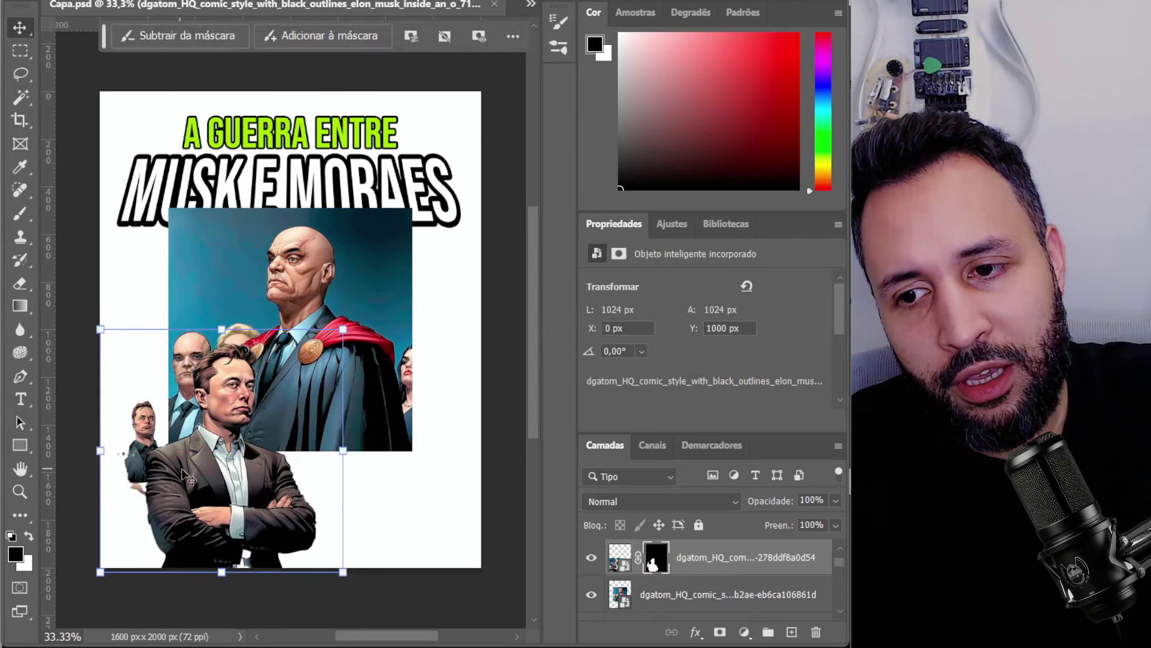
drag(122, 409, 131, 410)
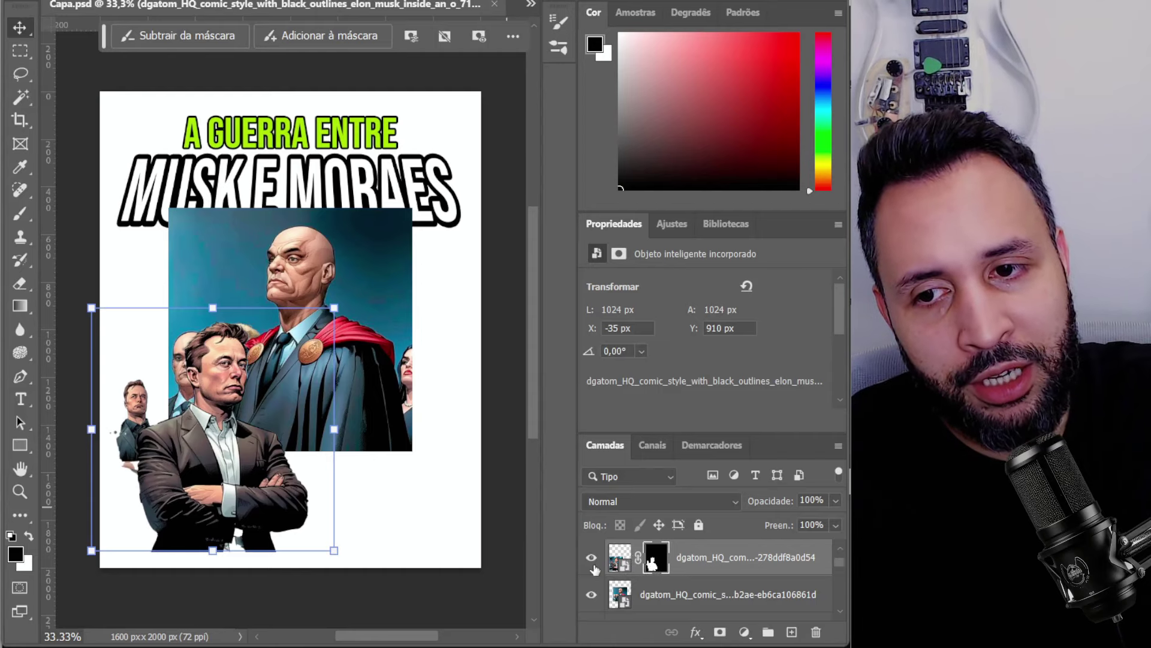
On the Musk layer mask, paint out the small background figure with a 40 px, 100% hardness brush and restore his missing jacket edges in white.
click(20, 213)
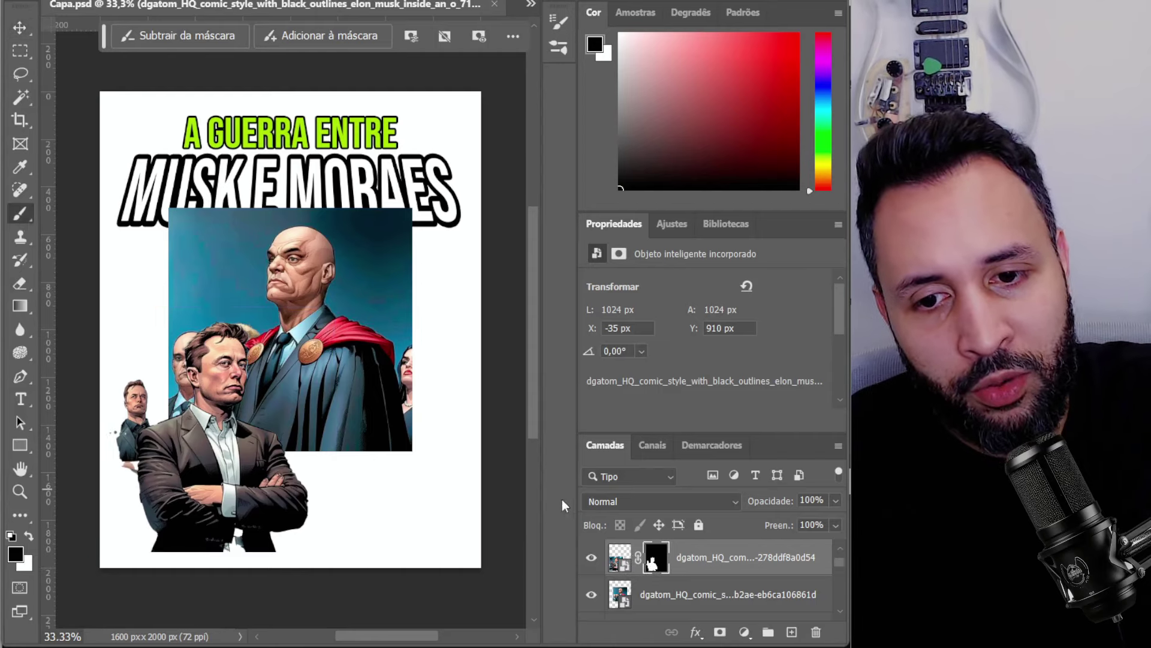
click(625, 562)
click(657, 563)
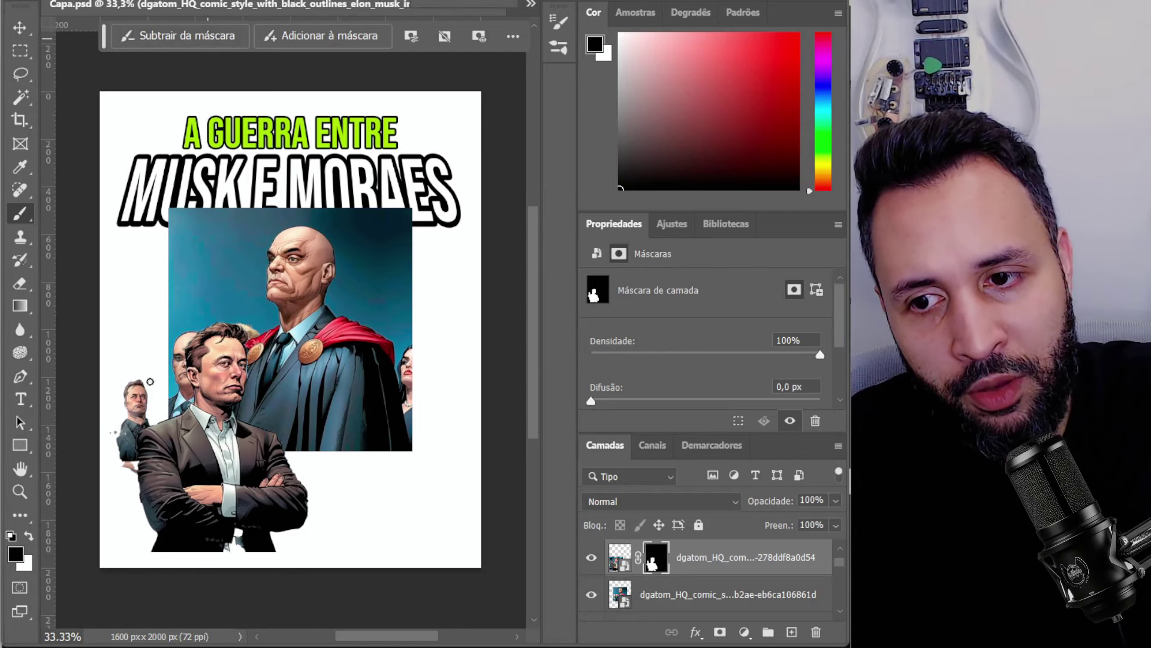
right_click(287, 307)
drag(389, 397, 552, 390)
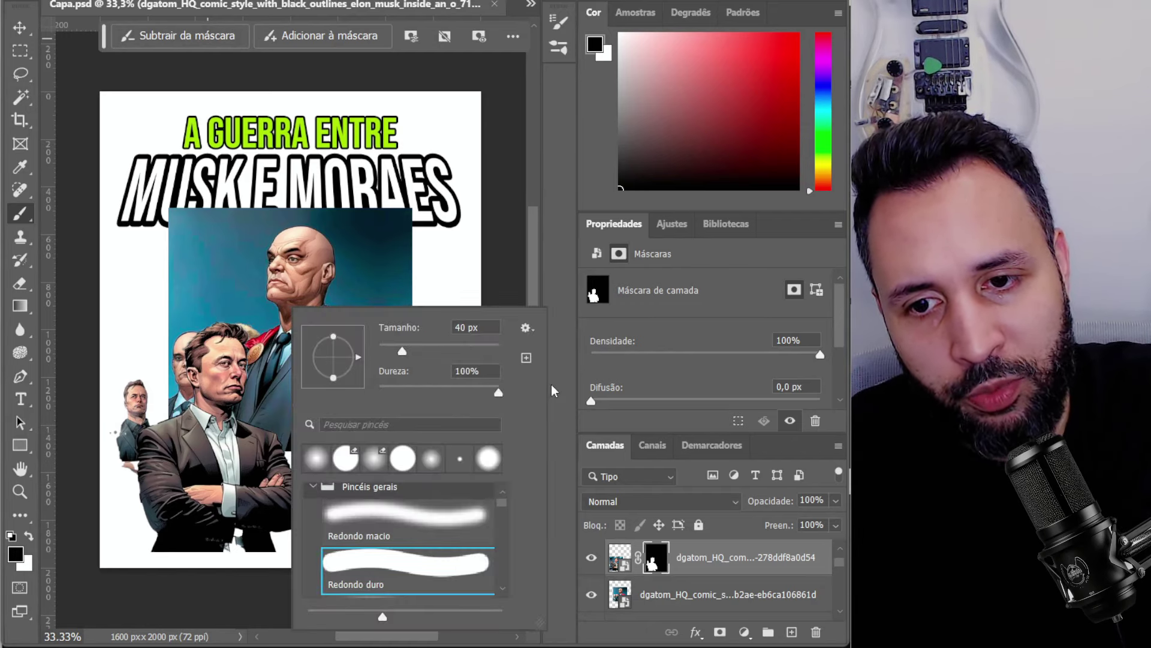
mouse_move(118, 405)
mouse_down()
mouse_move(136, 386)
mouse_move(119, 425)
mouse_move(139, 380)
mouse_move(150, 421)
mouse_move(133, 431)
mouse_move(133, 483)
mouse_move(123, 440)
mouse_move(142, 479)
mouse_move(125, 462)
mouse_move(137, 403)
mouse_move(114, 439)
mouse_move(137, 462)
mouse_up()
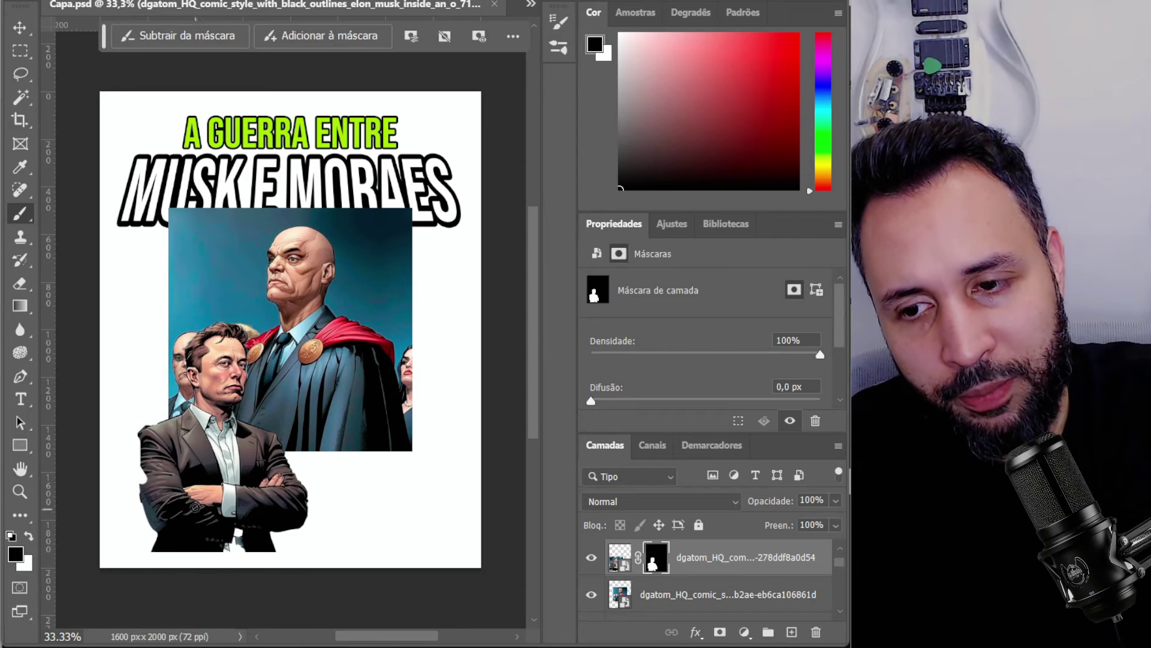
click(28, 535)
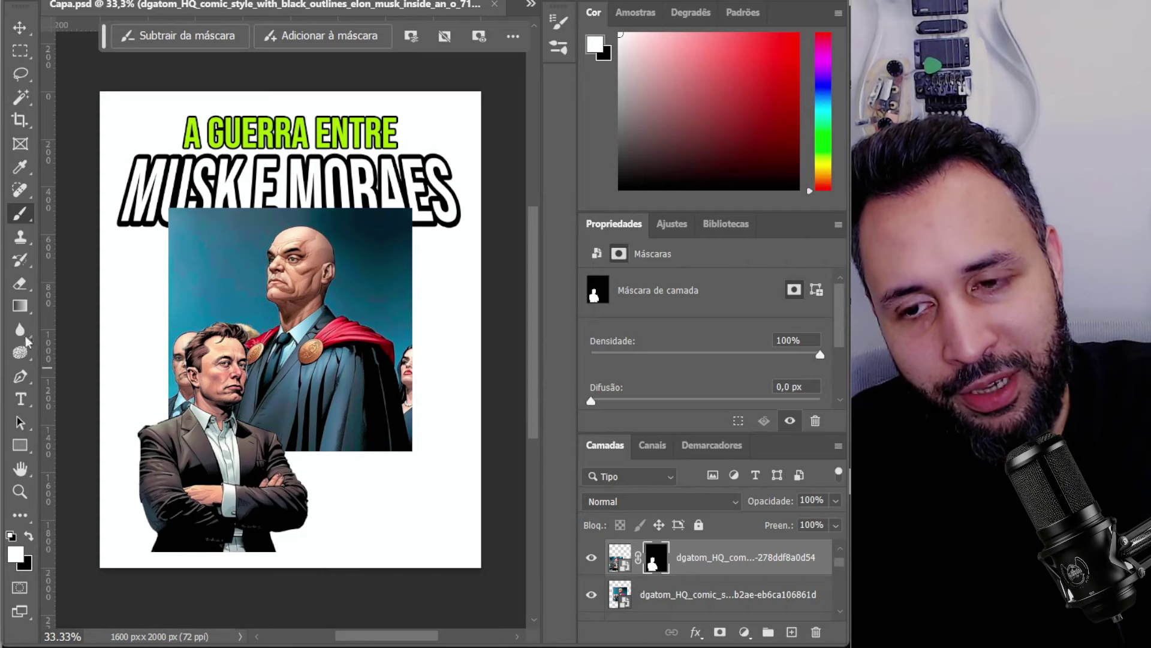
Enlarge the Musk cutout and position it against the lower-left corner of the cover page.
click(19, 28)
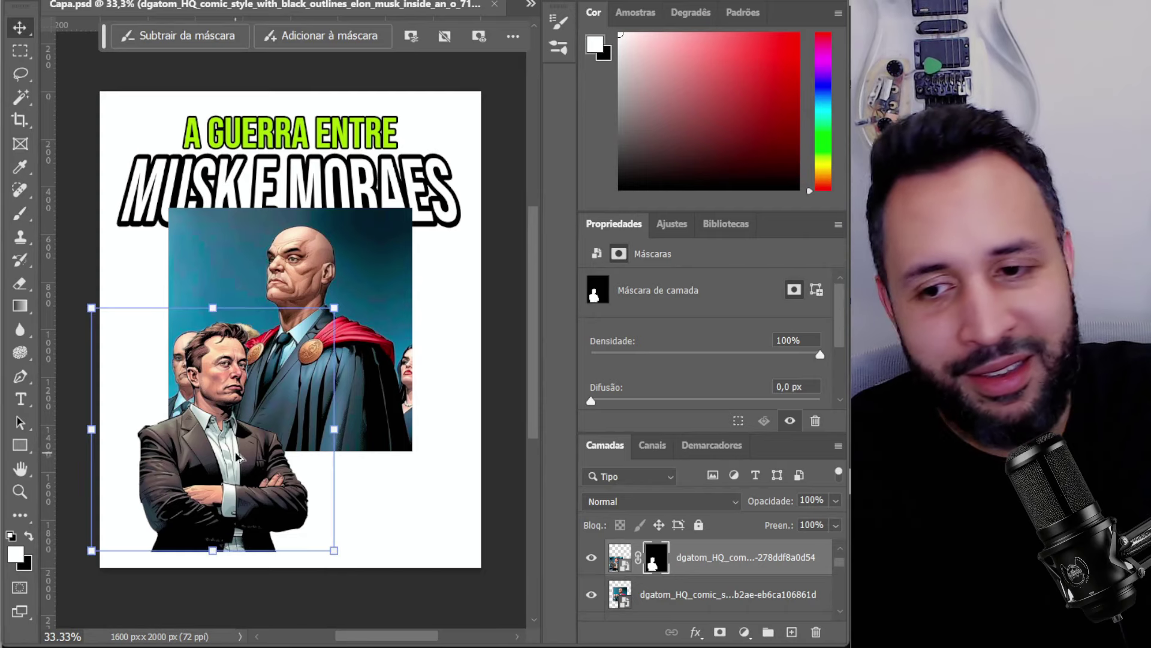
click(237, 456)
drag(334, 308, 389, 219)
drag(345, 421, 288, 436)
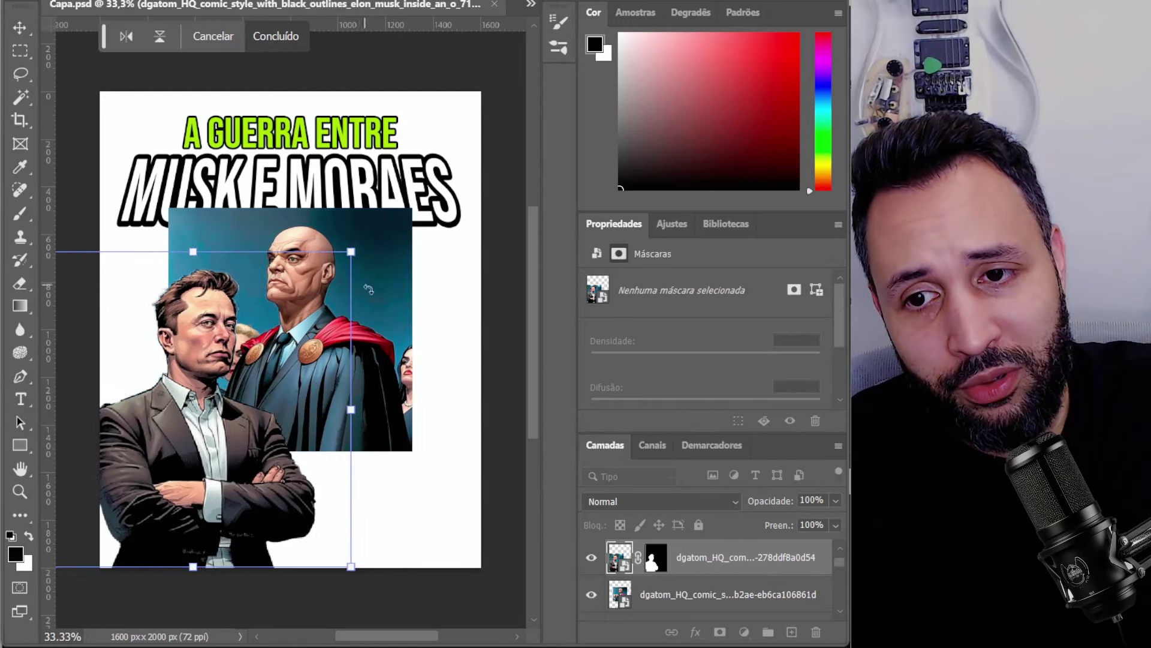
key(Return)
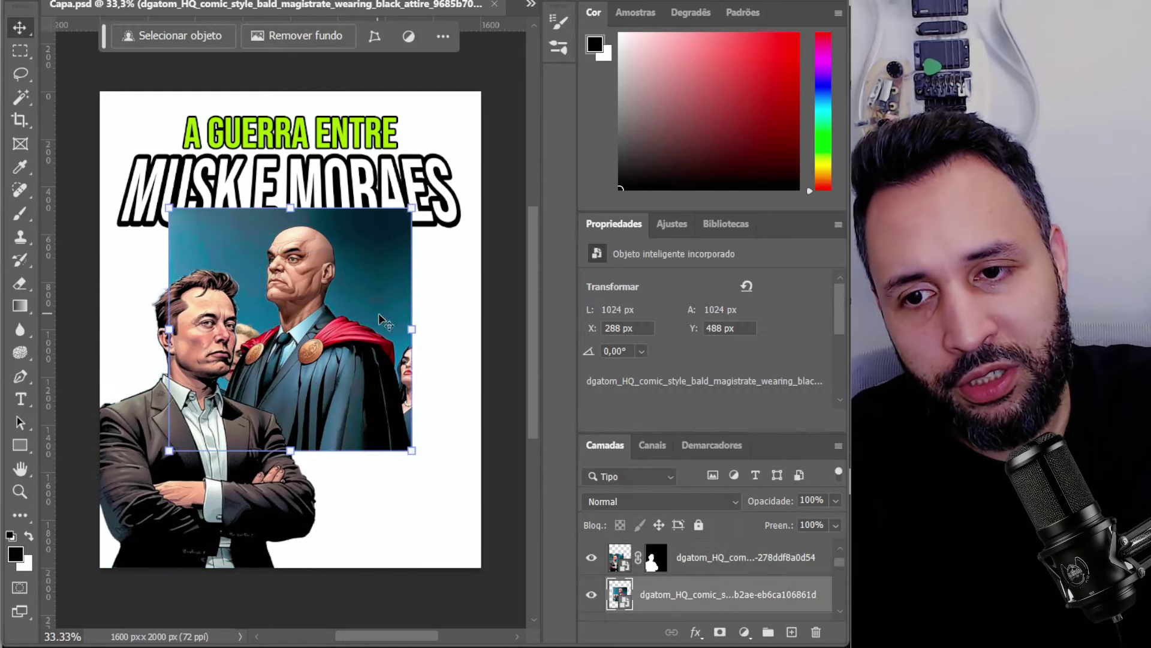
Stack the bald magistrate image above the Musk layer and position it, with its background removed, at X 493 px, Y 617 px.
click(384, 322)
drag(713, 607, 690, 542)
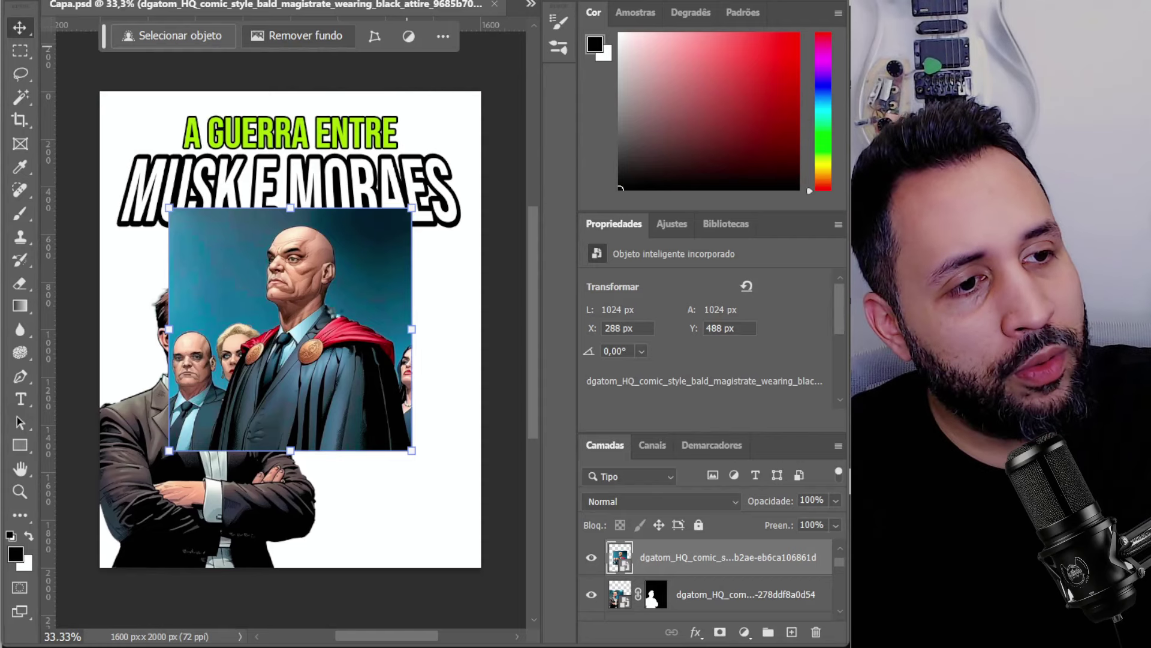
drag(333, 343, 382, 374)
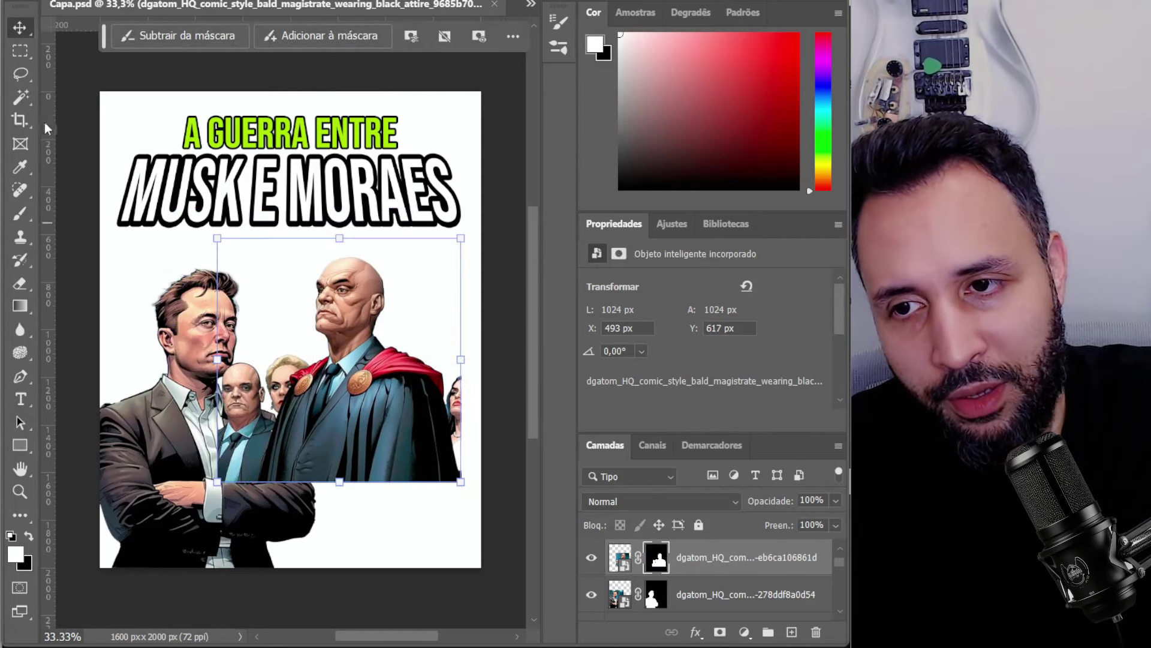
Paint black on the magistrate layer mask to hide the bald man and blonde woman standing between the two main characters.
click(20, 213)
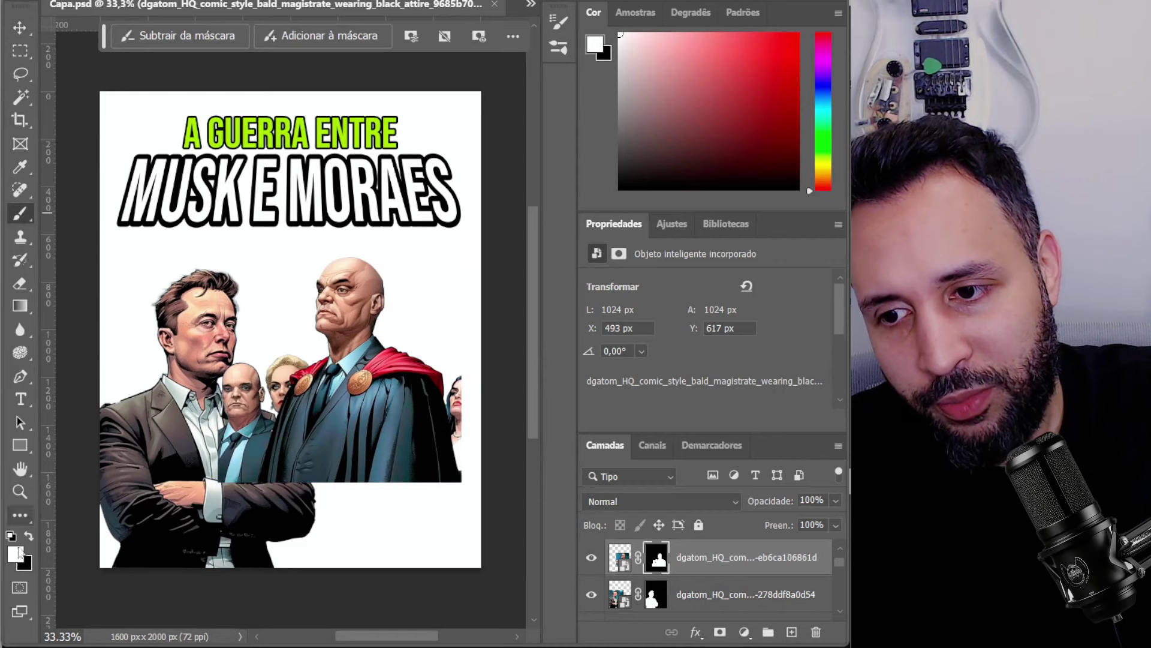
click(26, 538)
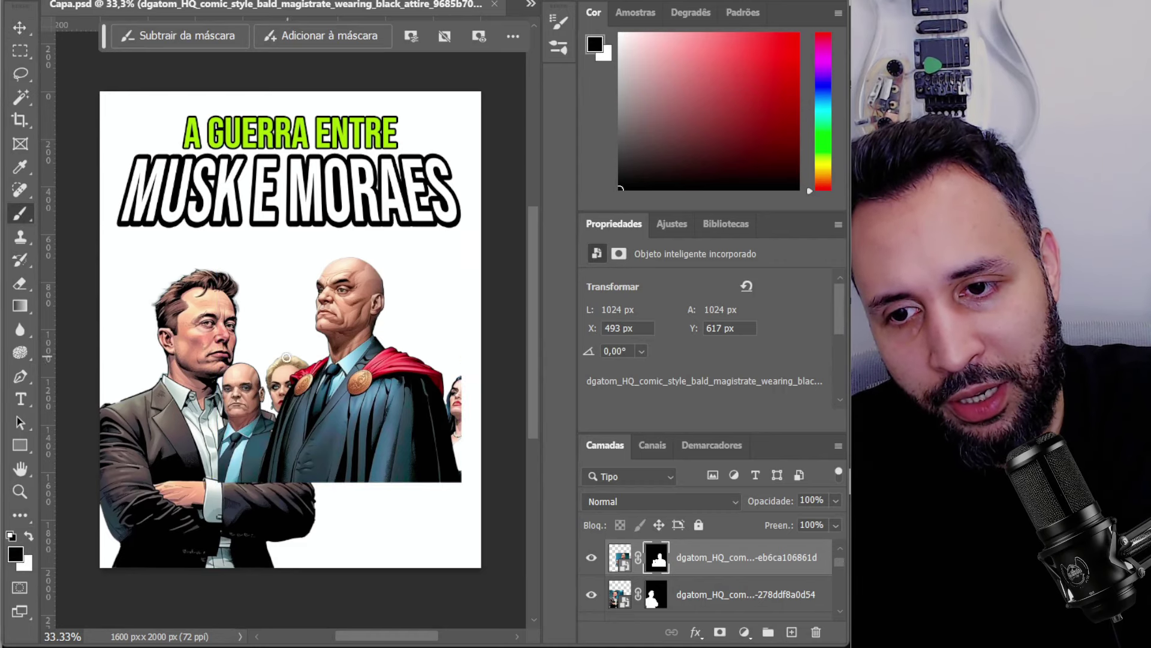
drag(263, 375, 225, 489)
mouse_move(219, 406)
mouse_down()
mouse_move(234, 459)
mouse_move(265, 369)
mouse_move(265, 408)
mouse_move(302, 360)
mouse_up()
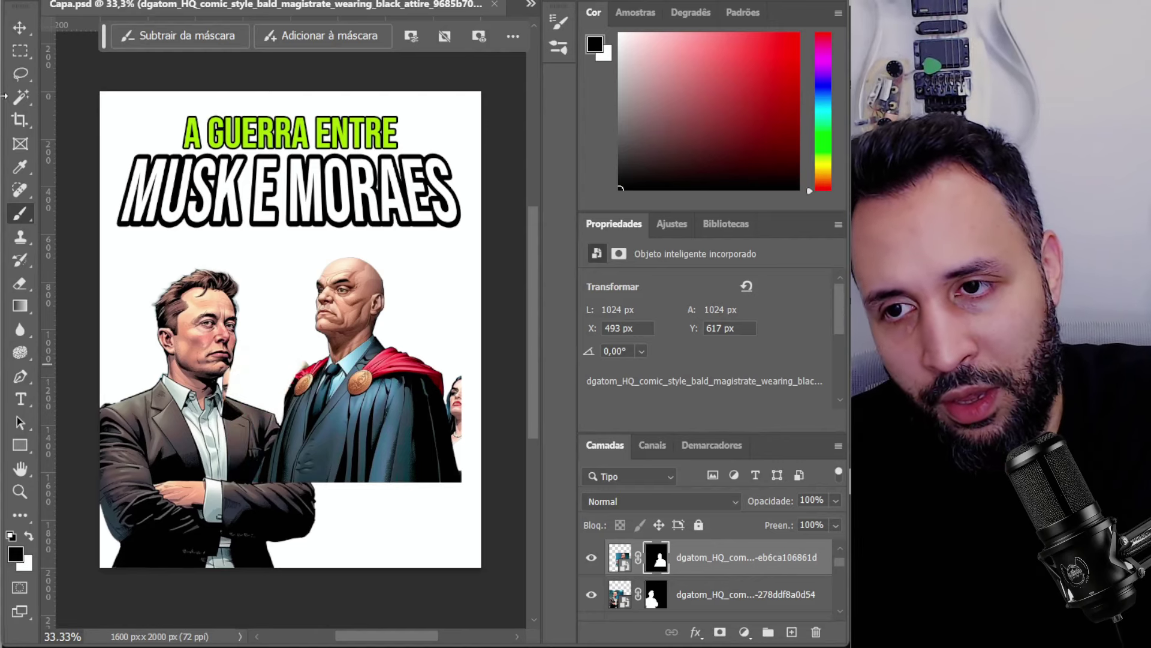
Lasso the magistrate's red cape and medallions across both shoulders and replace them using Generative Fill without a prompt.
click(22, 75)
mouse_move(301, 358)
mouse_down()
mouse_move(297, 417)
mouse_move(329, 389)
mouse_move(339, 358)
mouse_move(306, 354)
mouse_up()
mouse_move(391, 340)
mouse_down()
mouse_move(340, 393)
mouse_move(362, 409)
mouse_move(394, 386)
mouse_move(454, 408)
mouse_move(440, 368)
mouse_move(406, 341)
mouse_move(372, 343)
mouse_move(354, 408)
mouse_up()
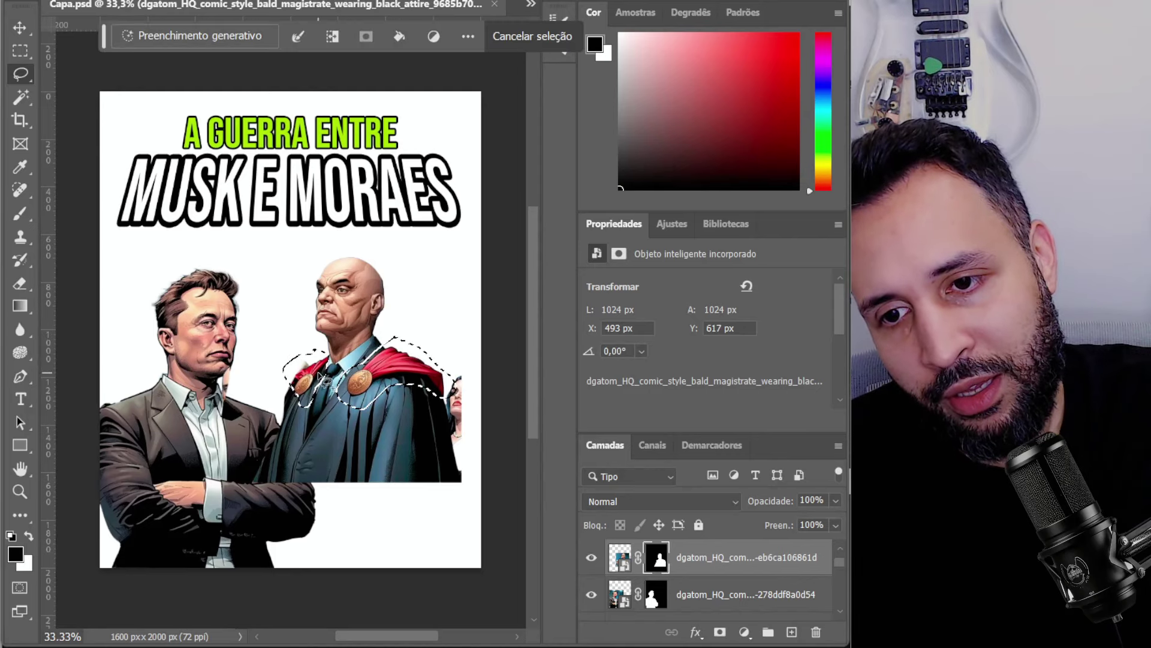
mouse_move(323, 353)
mouse_down()
mouse_move(333, 361)
mouse_move(308, 404)
mouse_move(286, 382)
mouse_up()
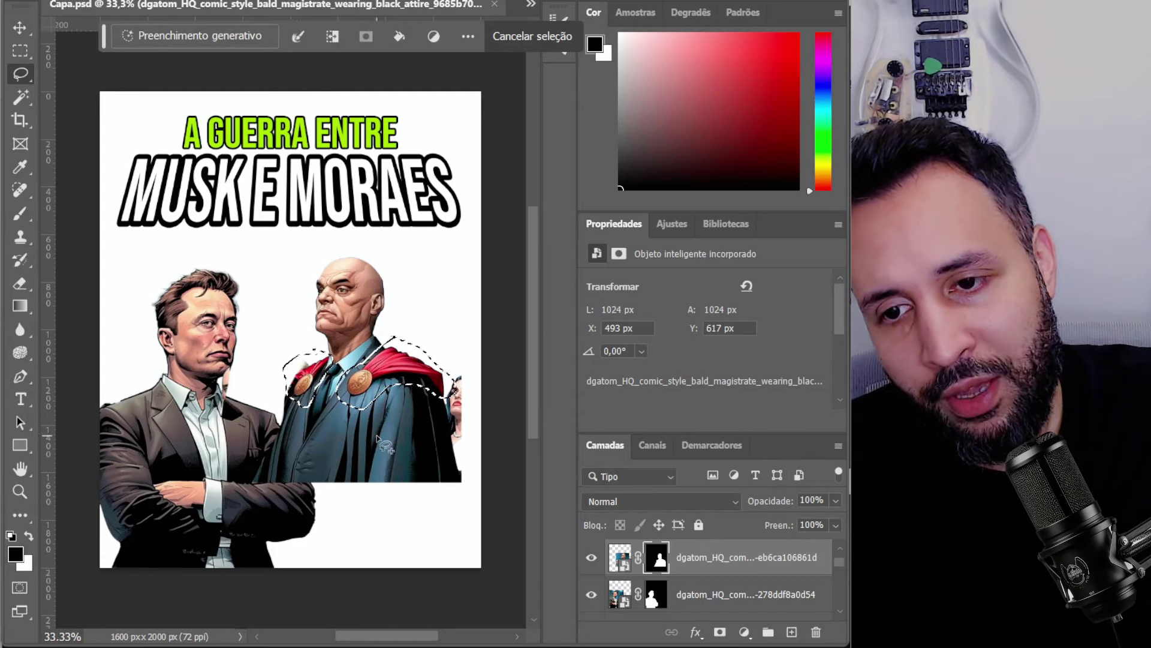
click(164, 33)
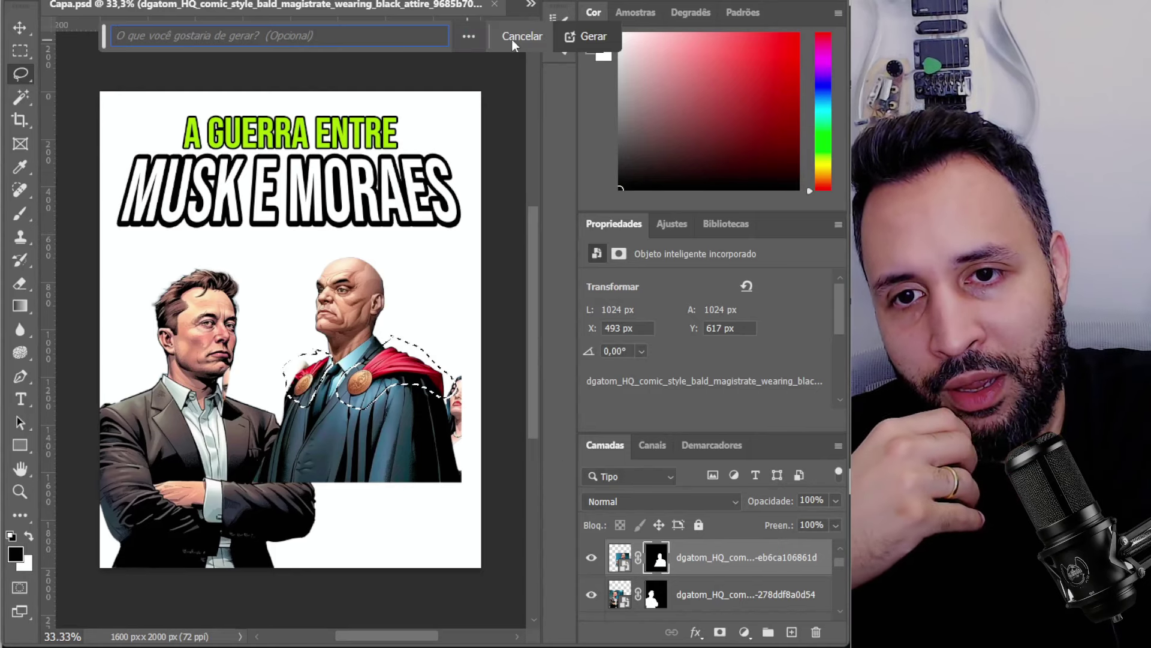
click(583, 36)
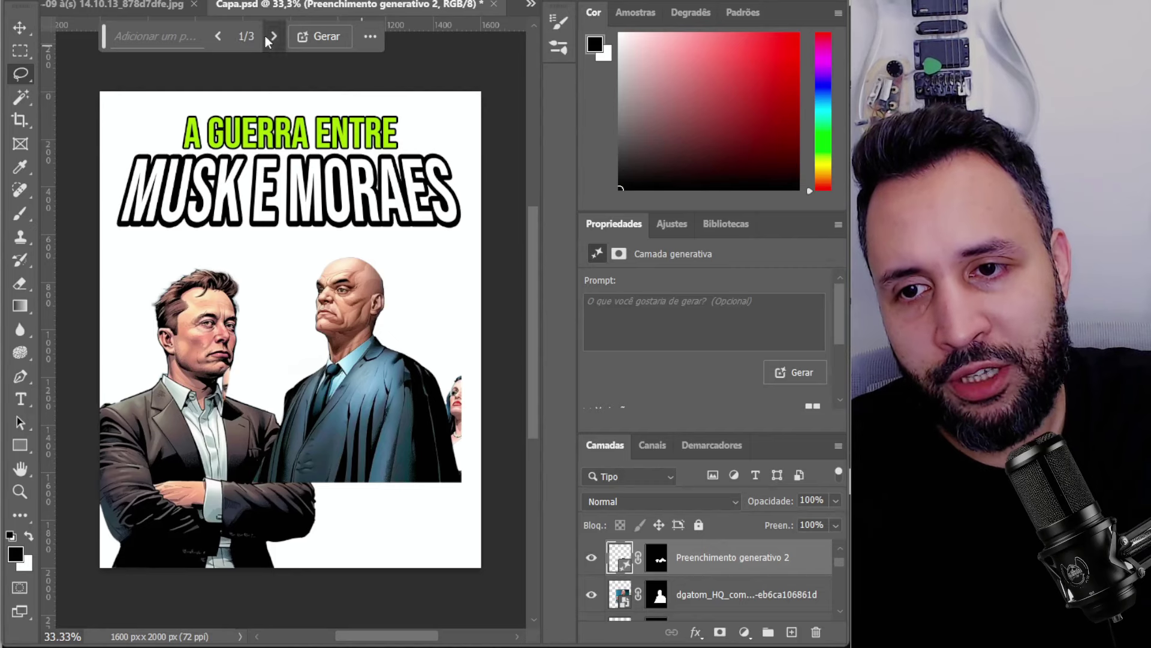
Compare the generated shoulder variations and return to the first one.
click(267, 37)
click(267, 38)
click(221, 35)
click(221, 35)
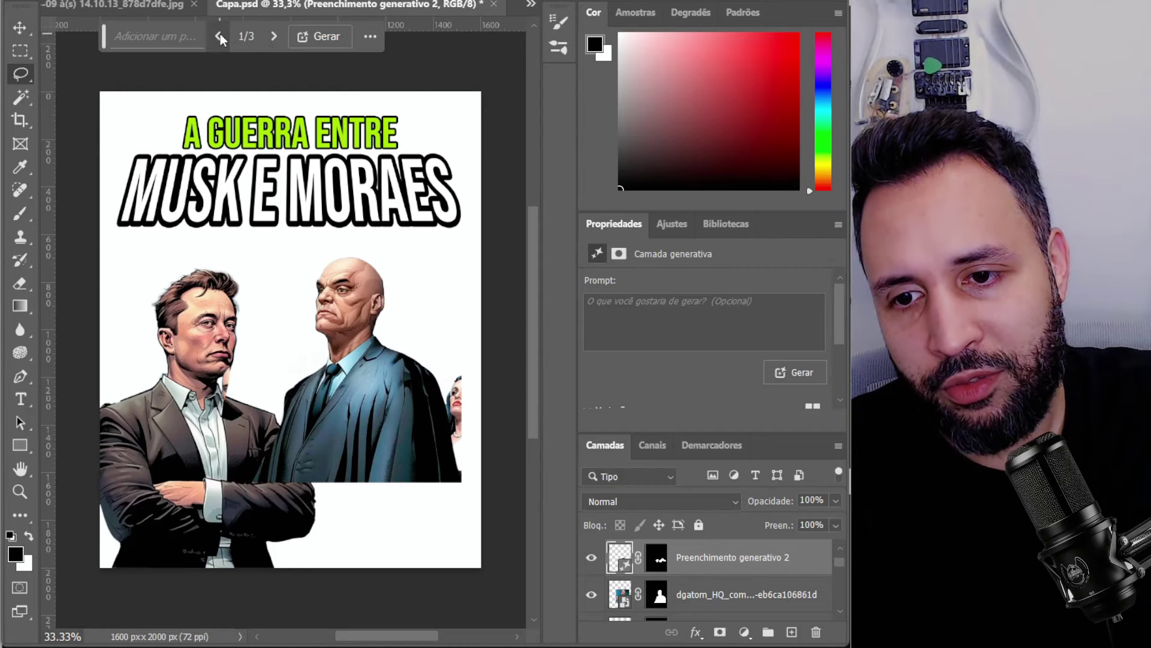
Merge the generative fill layer with the magistrate layer beneath it into one pixel layer.
click(20, 28)
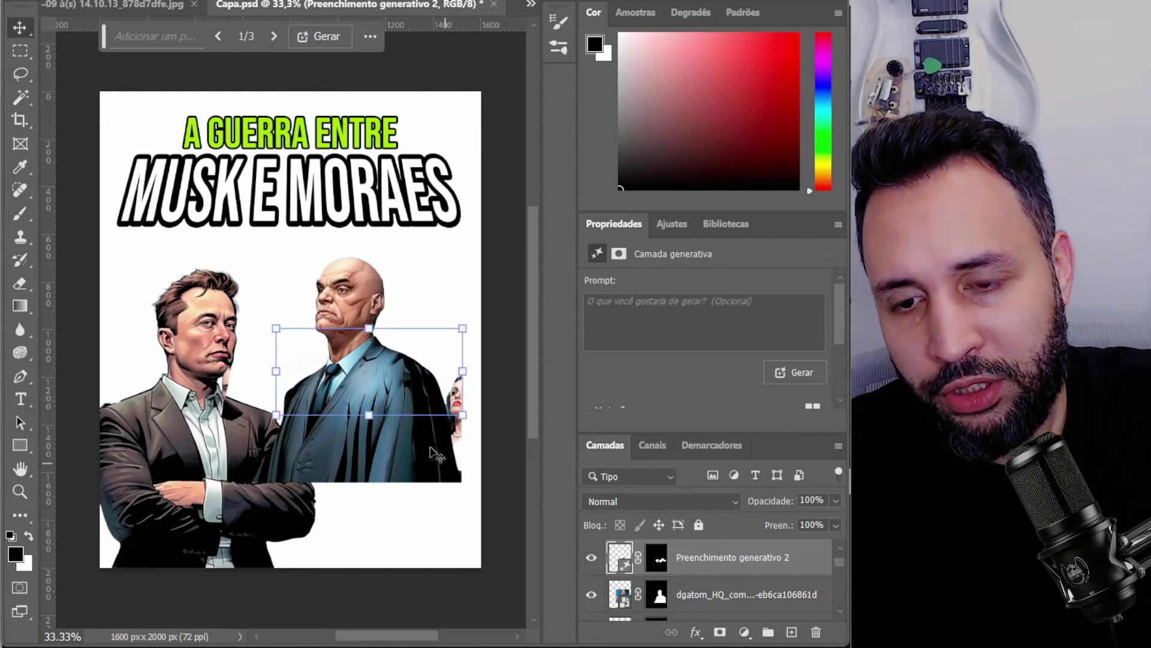
click(656, 564)
shift+click(725, 604)
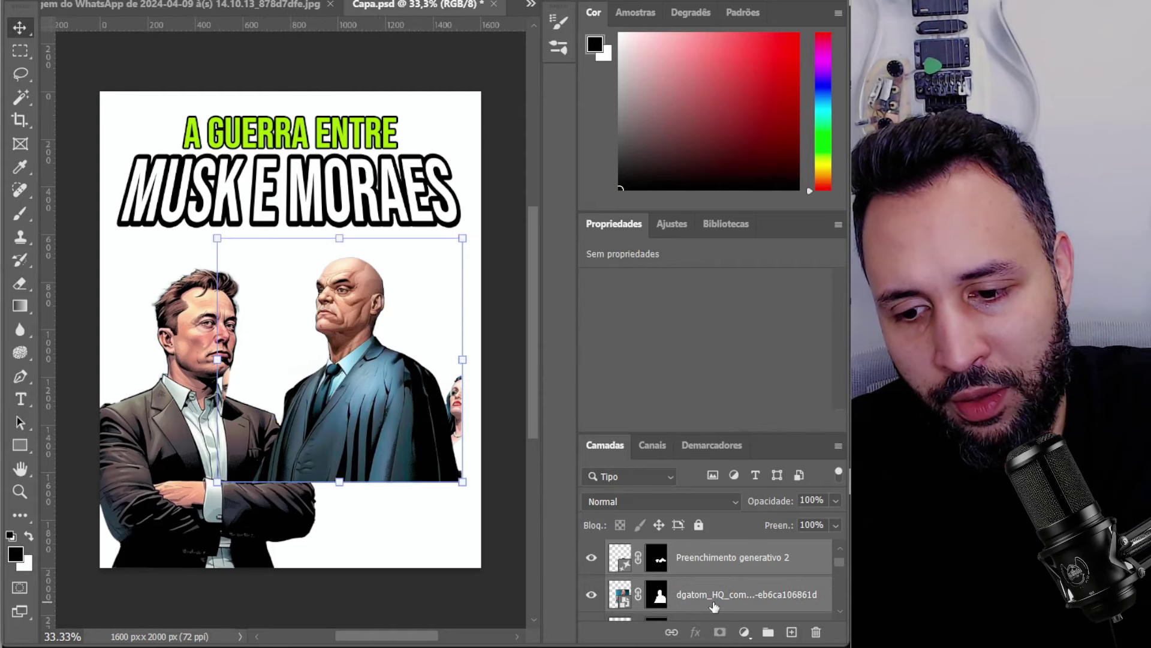
key(ctrl+e)
Erase the leftover woman's face beside the magistrate's outer shoulder on the merged layer with the Eraser.
click(18, 214)
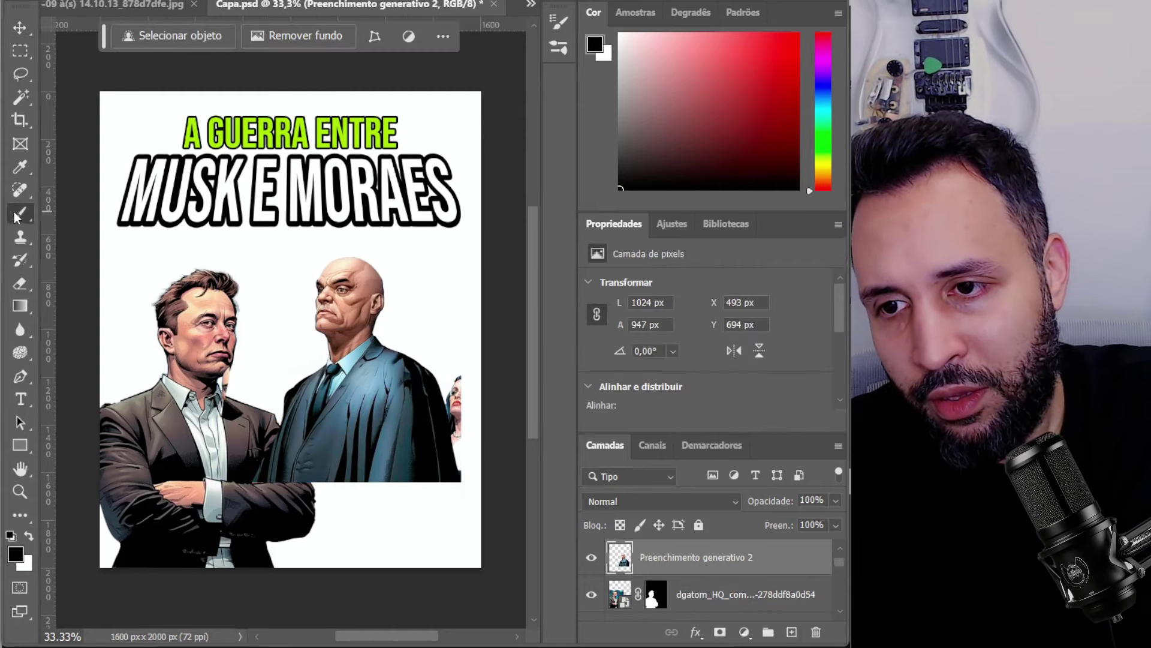
click(20, 283)
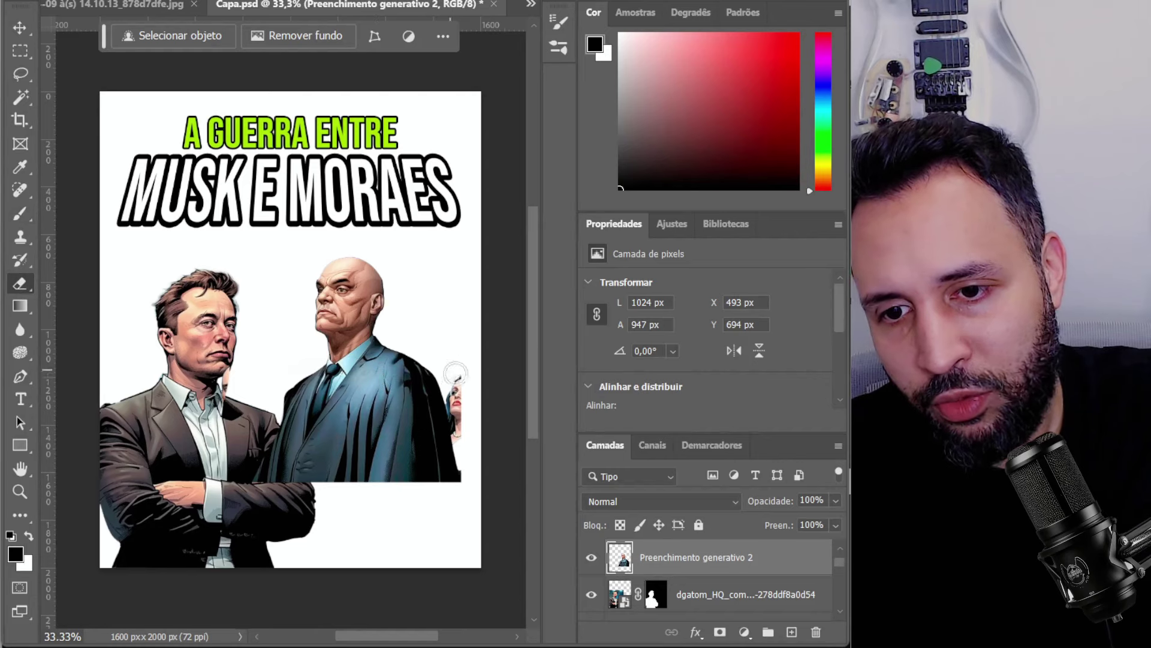
drag(452, 378, 464, 436)
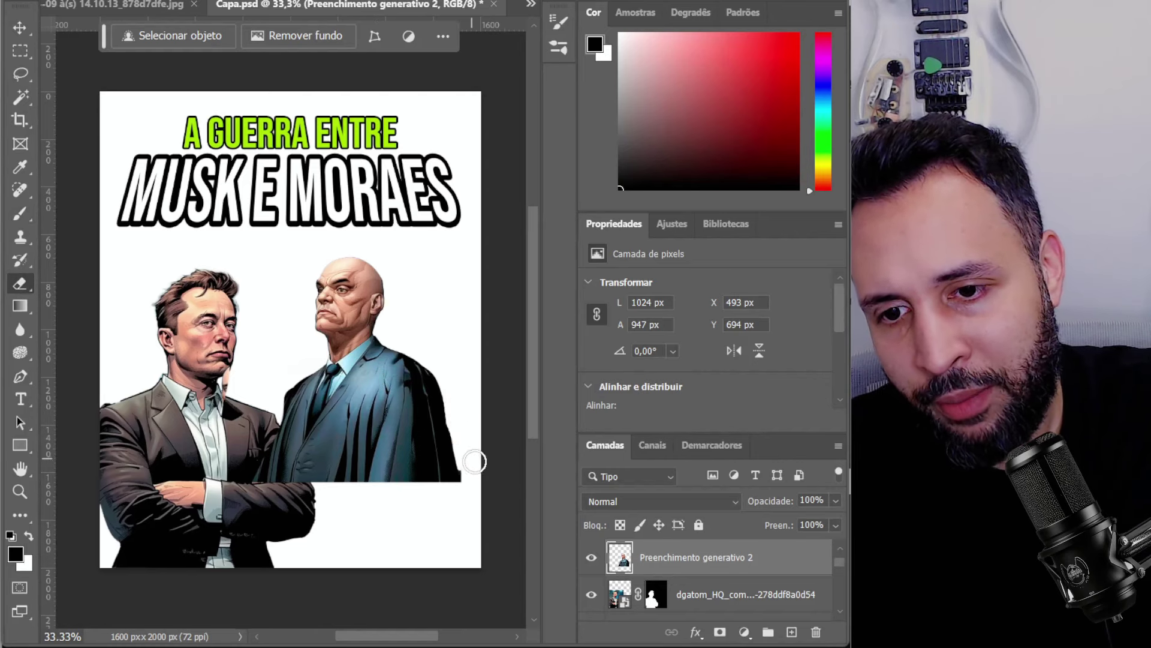
Move the magistrate down to the cover's lower-right corner and enlarge him proportionally so he stands close to Musk's height.
click(20, 28)
drag(396, 413, 435, 499)
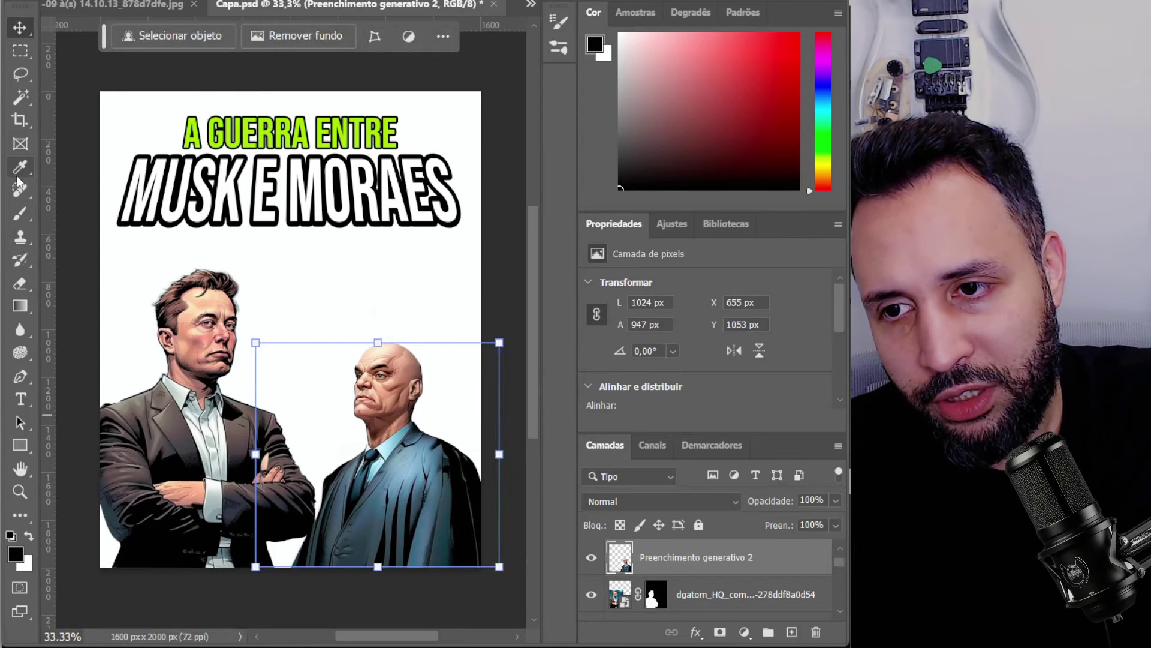
click(20, 283)
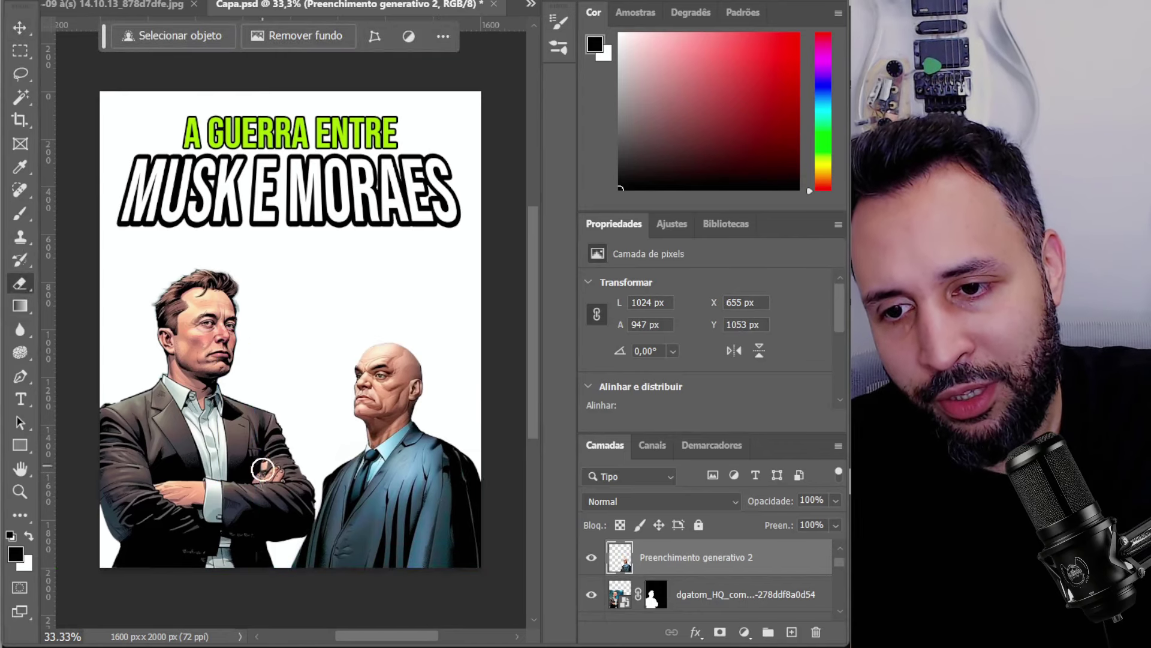
click(19, 28)
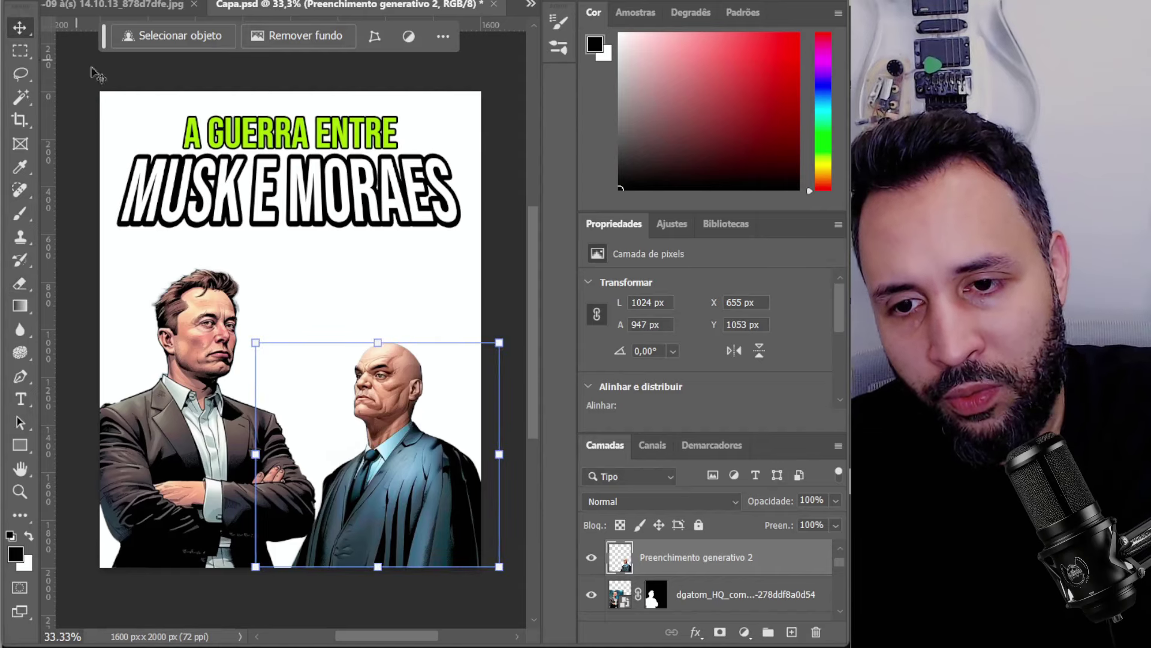
mouse_move(502, 346)
mouse_down()
mouse_move(525, 277)
mouse_move(483, 345)
mouse_up()
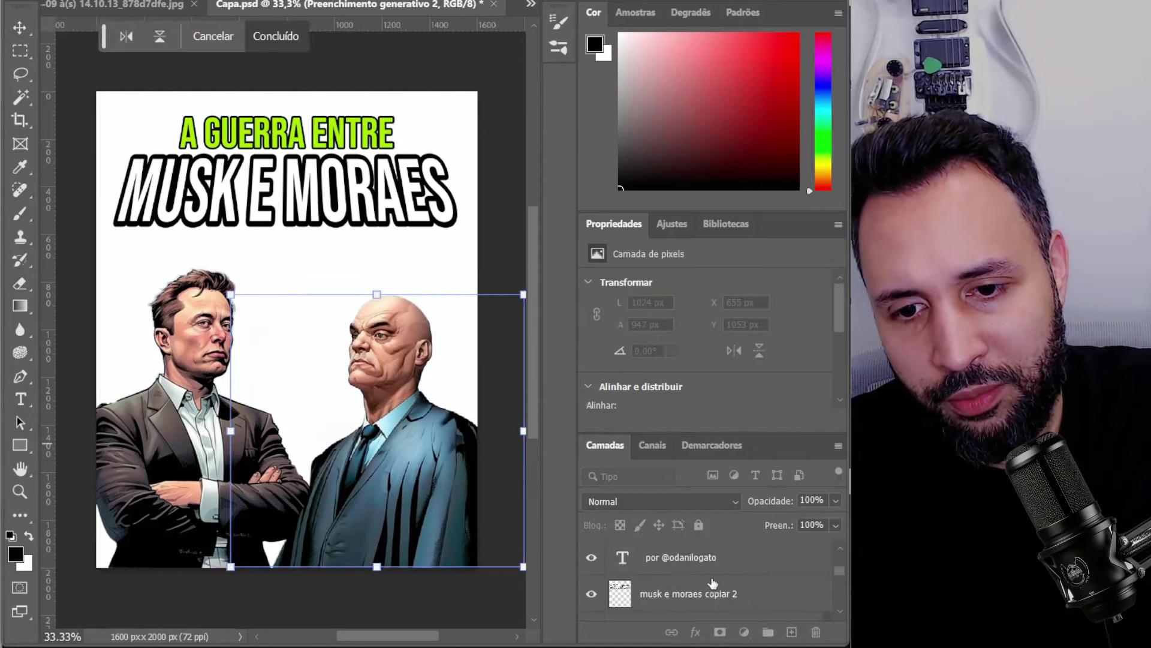
Move the Musk figure down and to the left, to about X -356 px and Y 763 px.
click(165, 441)
drag(165, 441, 148, 459)
scroll(715, 560, up, 2)
scroll(636, 592, down, 2)
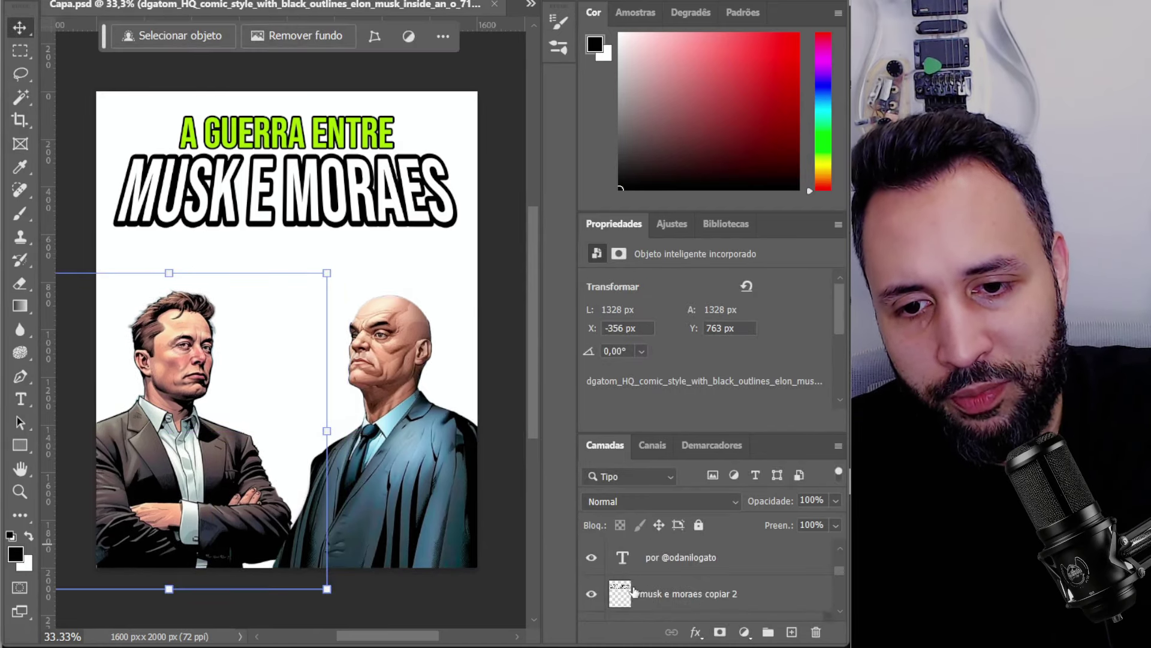
Show the city background layer Camada 1 behind the characters and set its opacity to 74%.
scroll(626, 594, up, 2)
scroll(620, 594, down, 1)
click(591, 586)
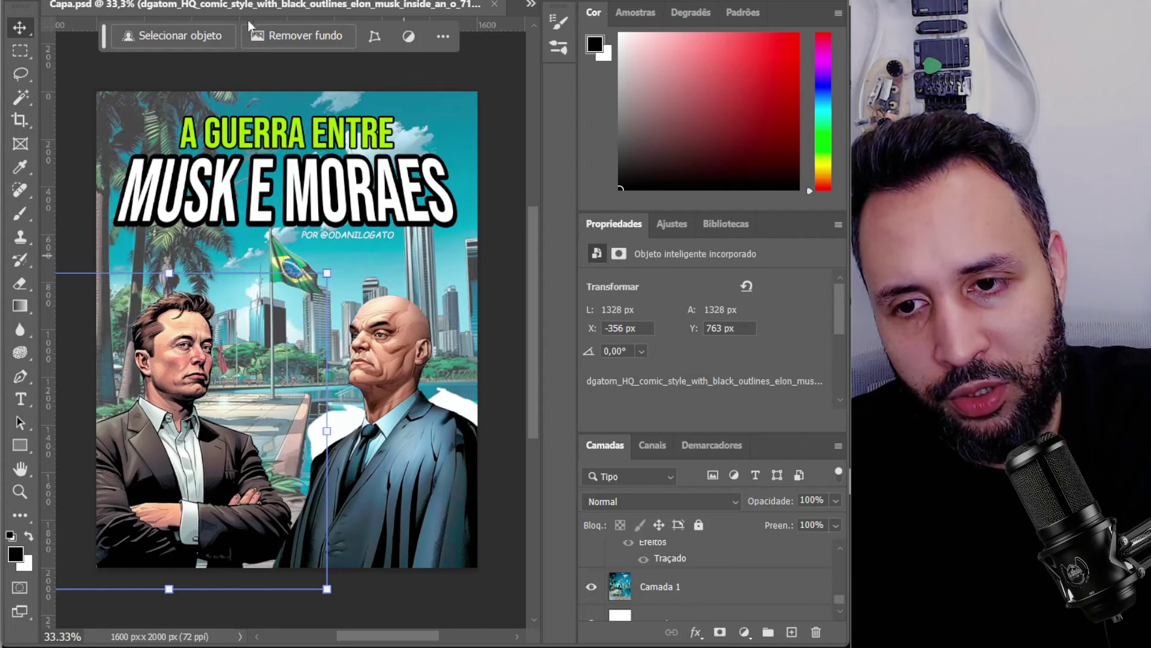
click(688, 584)
click(835, 500)
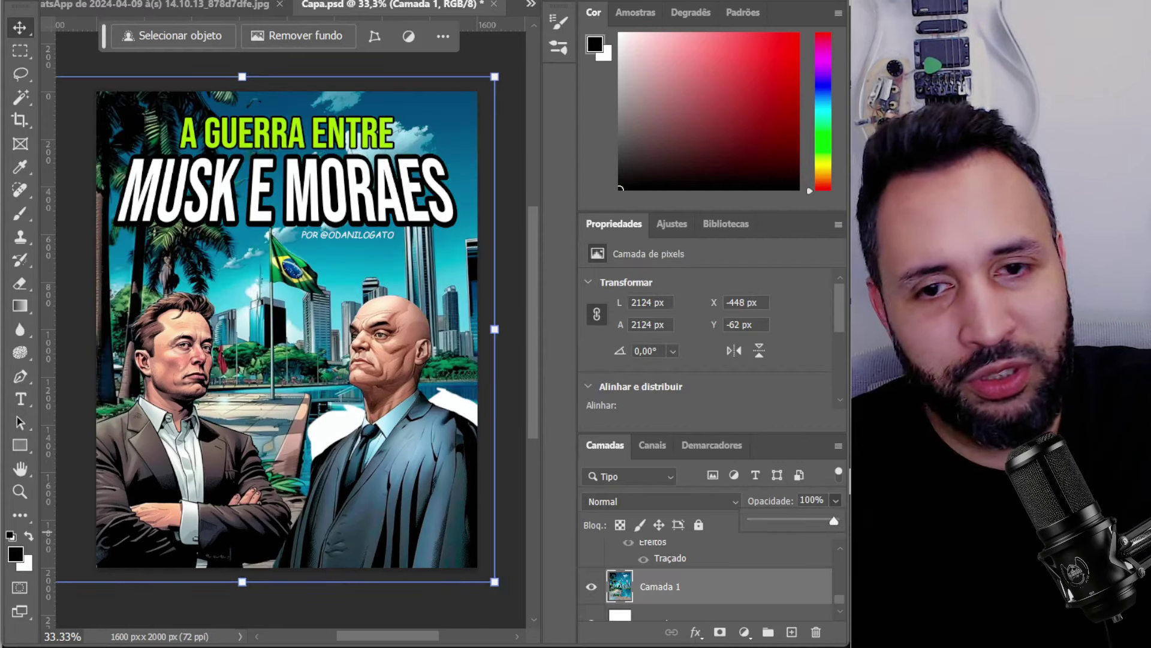
mouse_move(830, 522)
mouse_down()
mouse_move(806, 522)
mouse_move(818, 518)
mouse_up()
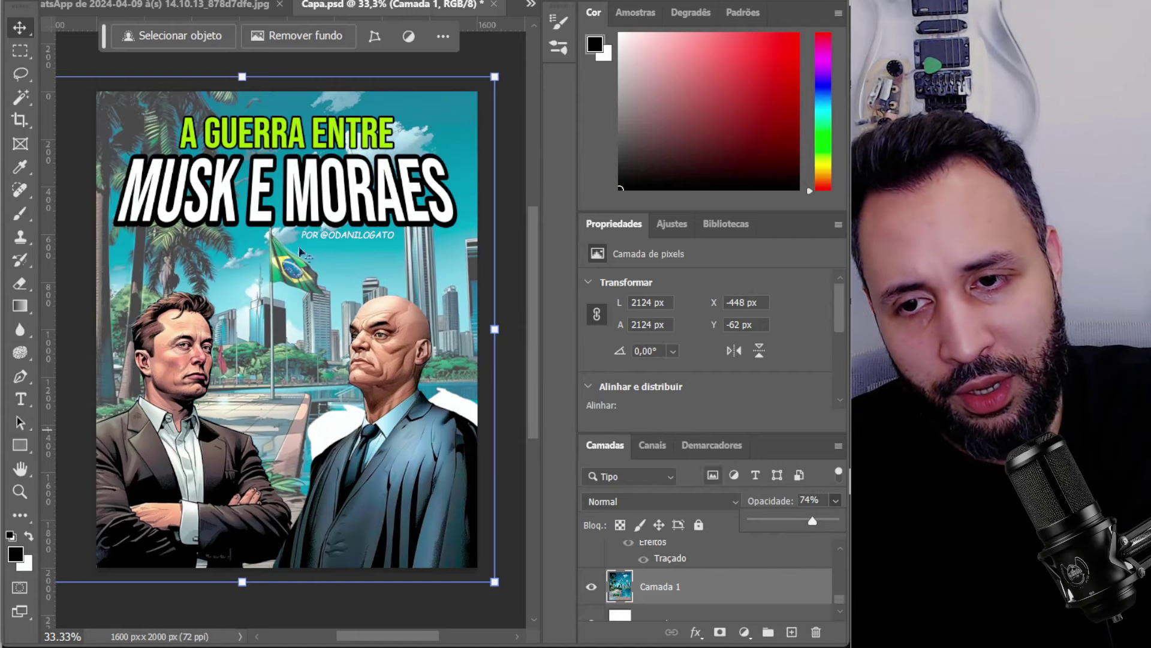